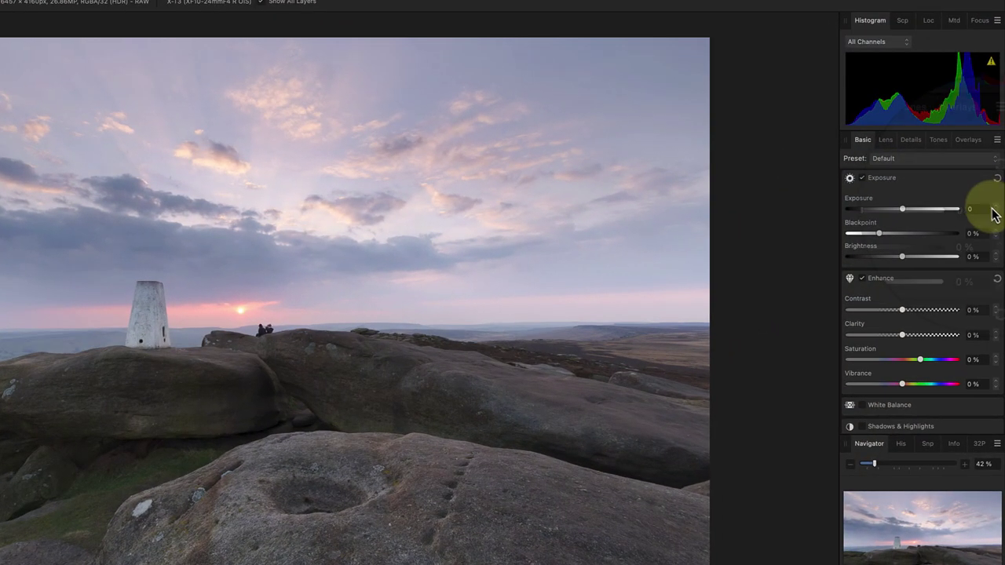
Lower the RAW Exposure to -0.5 in the Basic panel.
left_click(995, 213)
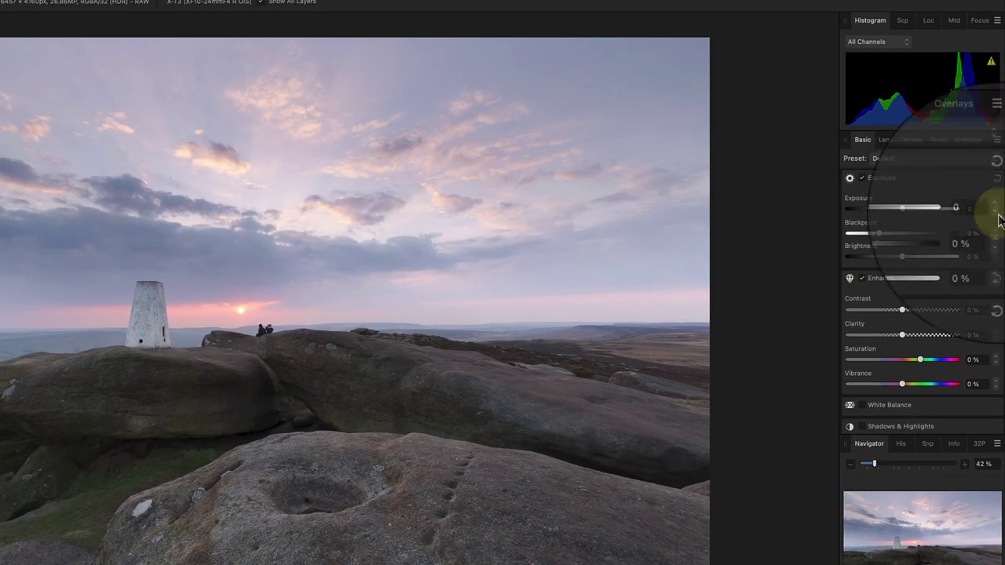
left_click(995, 214)
left_click(997, 217)
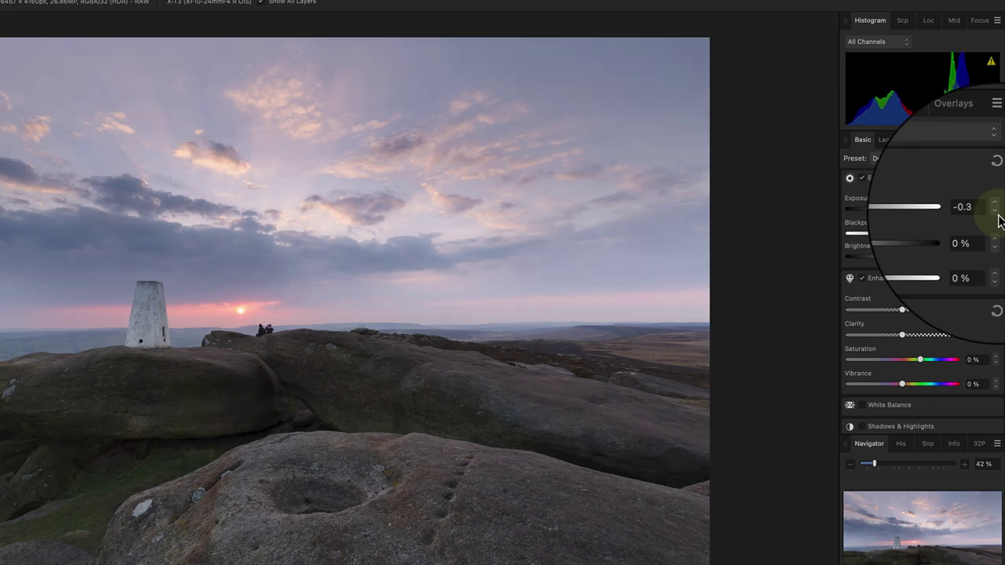
left_click(998, 216)
left_click(997, 217)
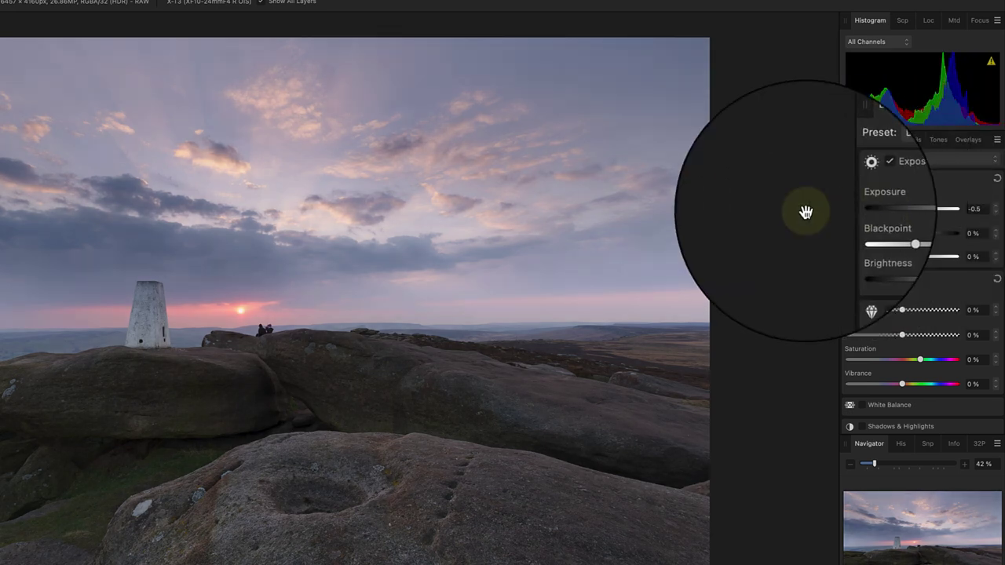
Raise Contrast to 20 %.
left_click(997, 313)
left_click(997, 312)
left_click(997, 312)
left_click(998, 312)
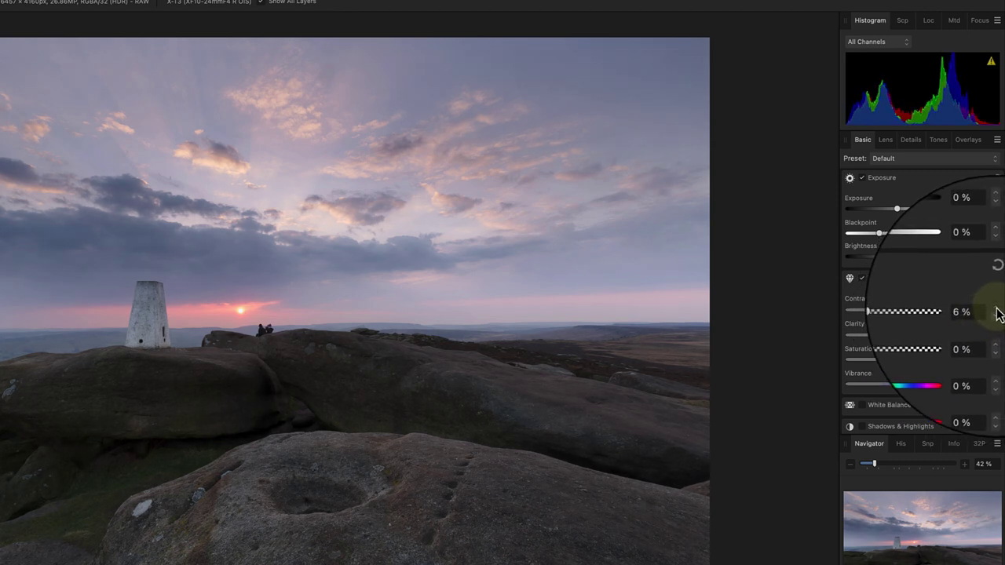
left_click(997, 313)
left_click(997, 313)
left_click(997, 312)
left_click(997, 311)
left_click(998, 311)
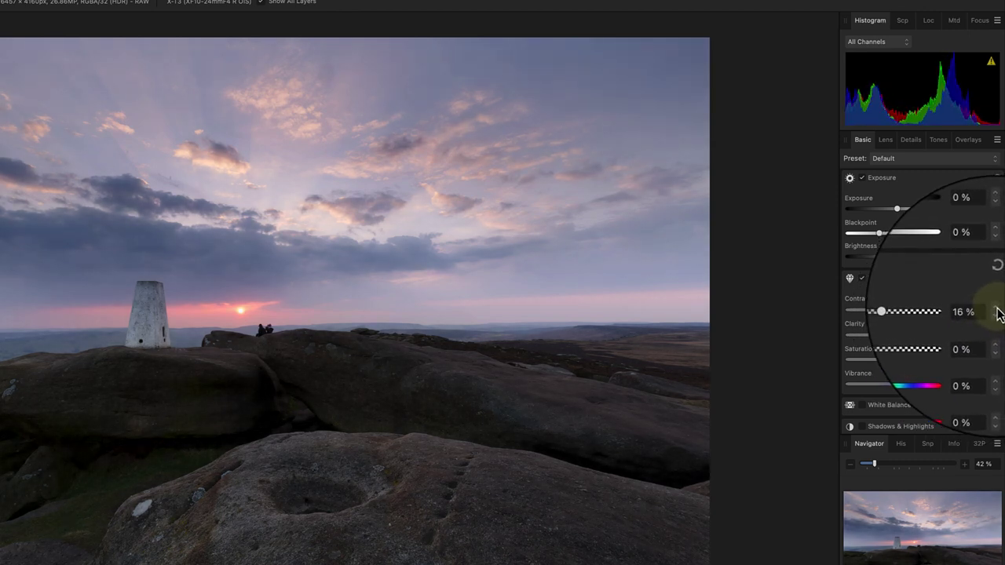
left_click(998, 311)
left_click(998, 311)
left_click(998, 311)
left_click(997, 311)
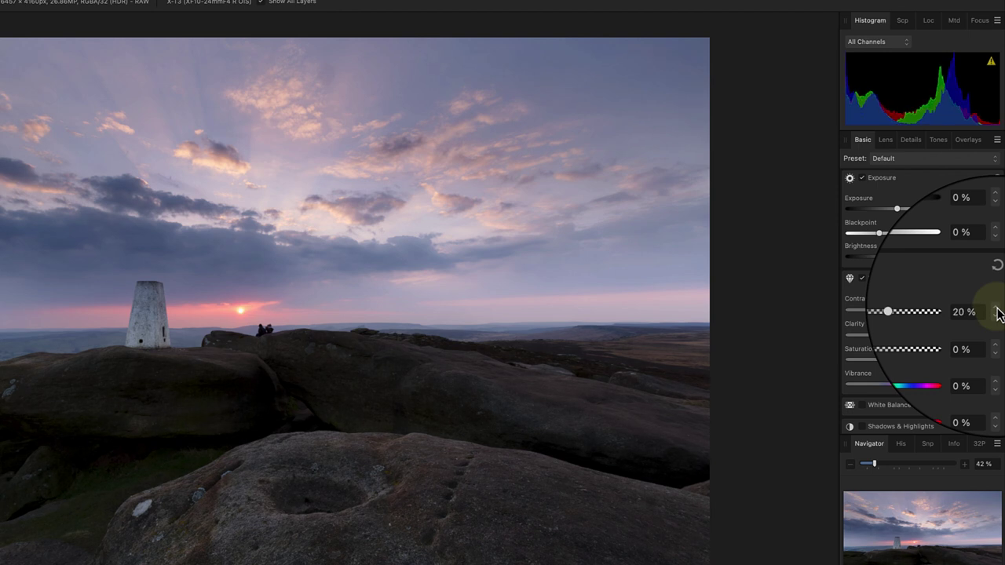
Raise Clarity to 15 %.
left_click(997, 338)
left_click(998, 338)
left_click(998, 337)
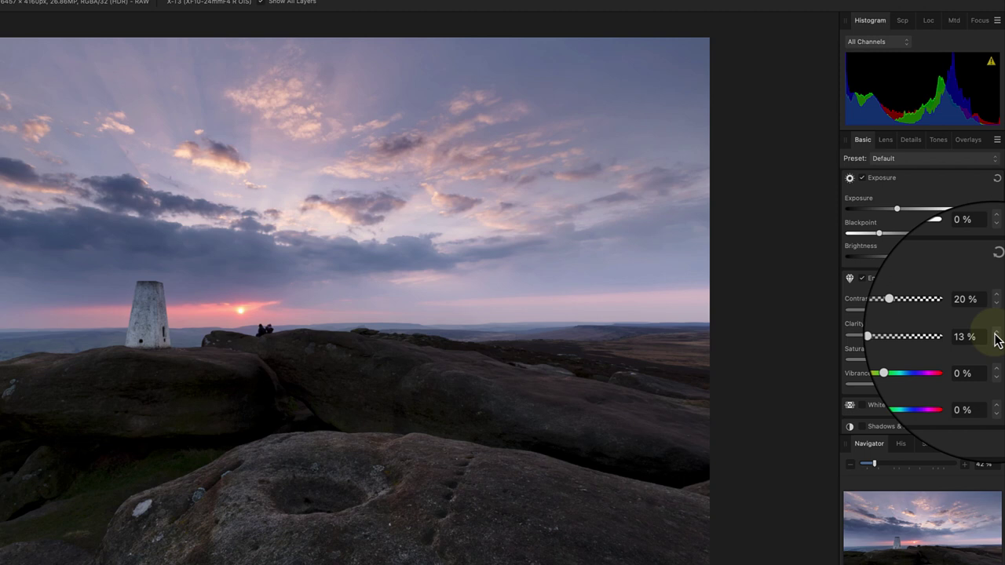
left_click(996, 336)
left_click(996, 335)
scroll(966, 346, "down", 1)
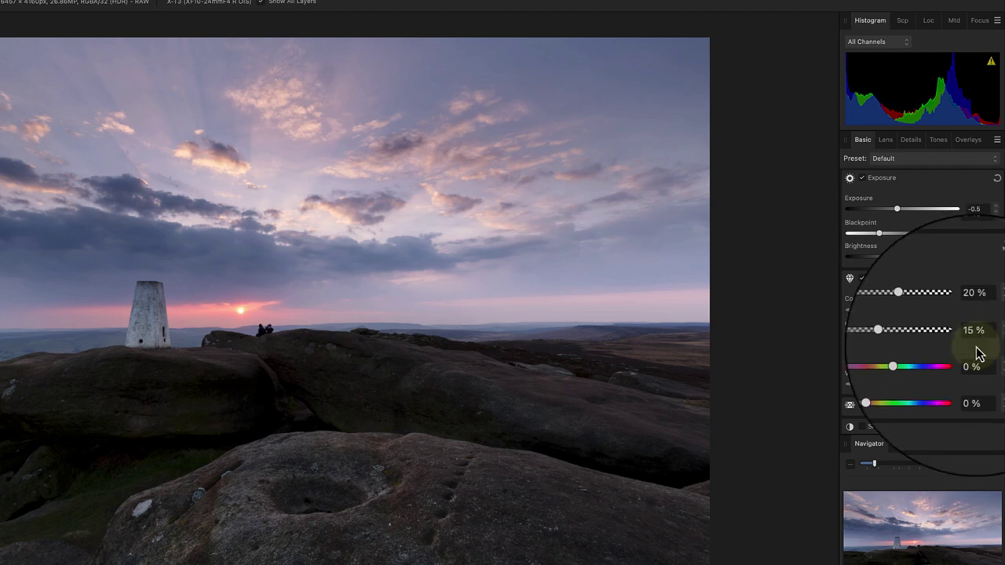
Enable White Balance and set Temperature to 8121 K with Tint 0 %.
left_click(907, 406)
scroll(910, 404, "down", 3)
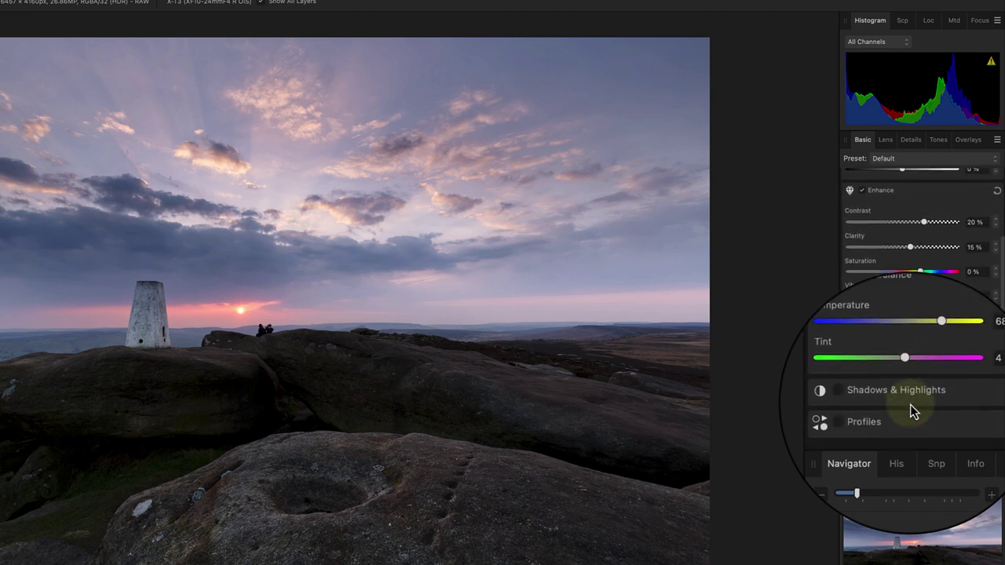
left_click(996, 352)
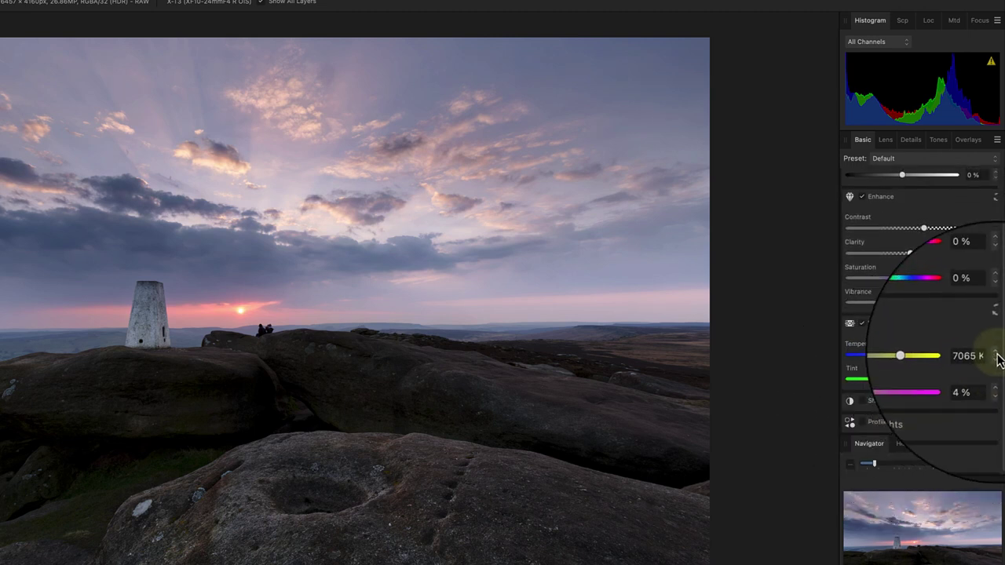
left_click(995, 353)
left_click(995, 353)
left_click(995, 353)
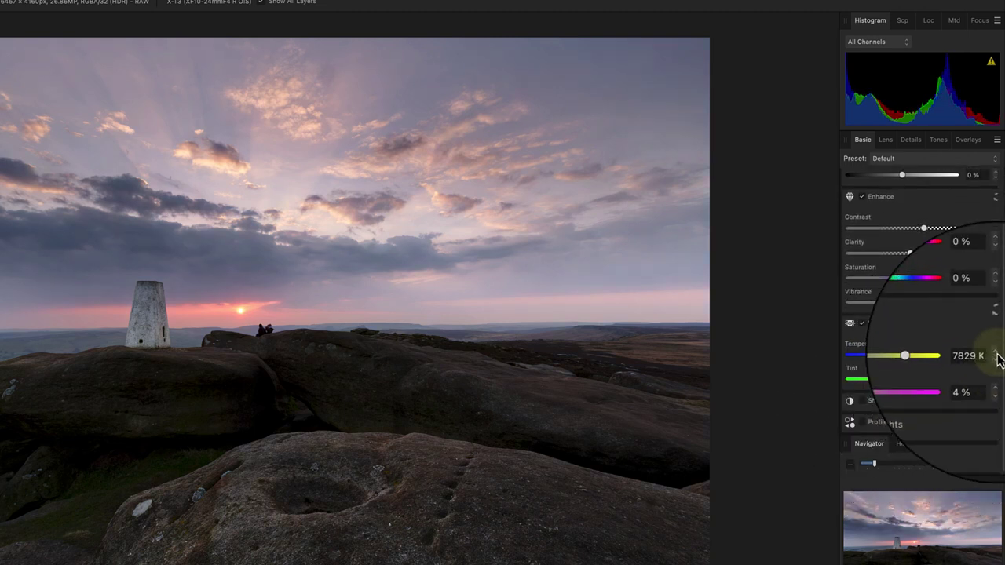
left_click(996, 352)
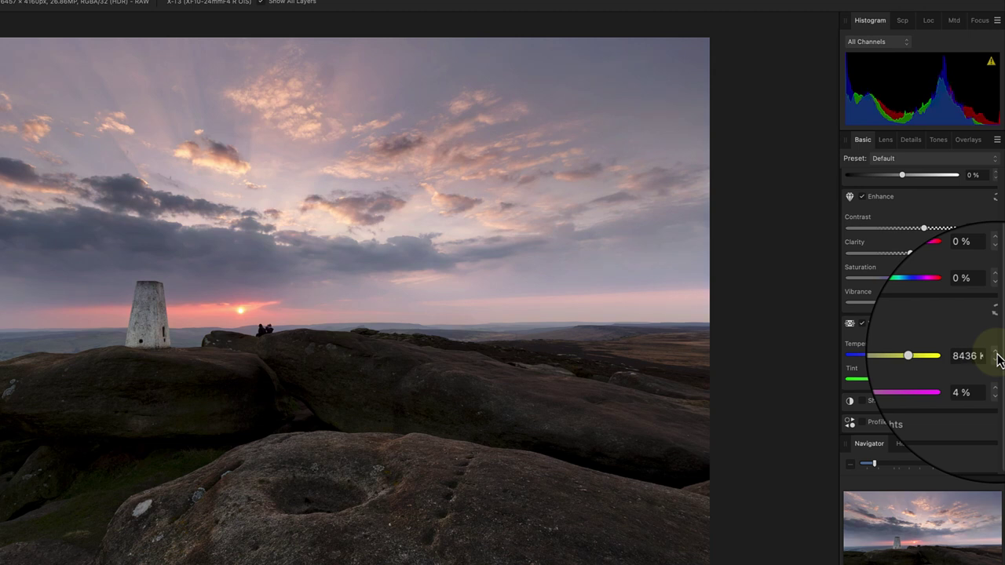
left_click(999, 388)
left_click(998, 388)
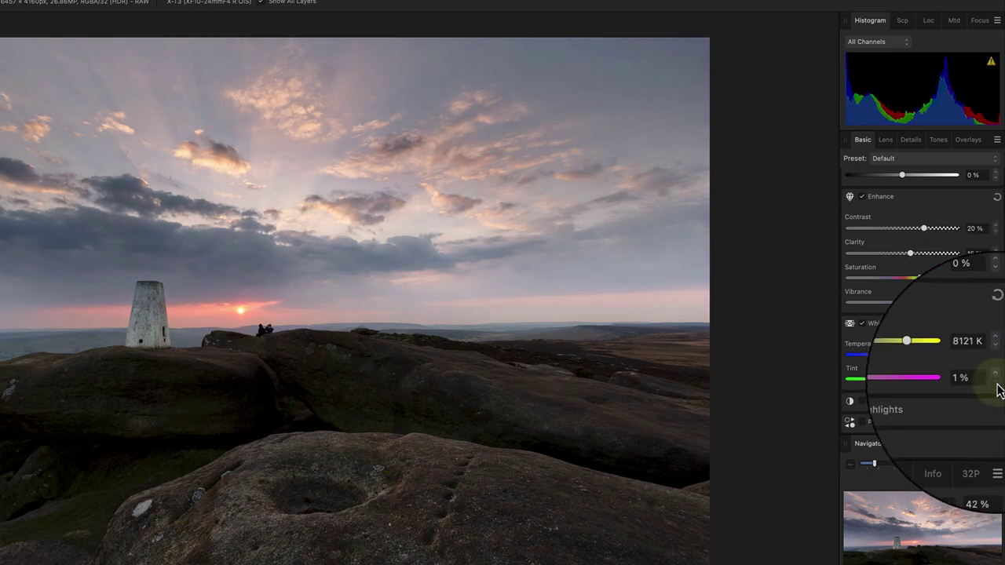
left_click(997, 385)
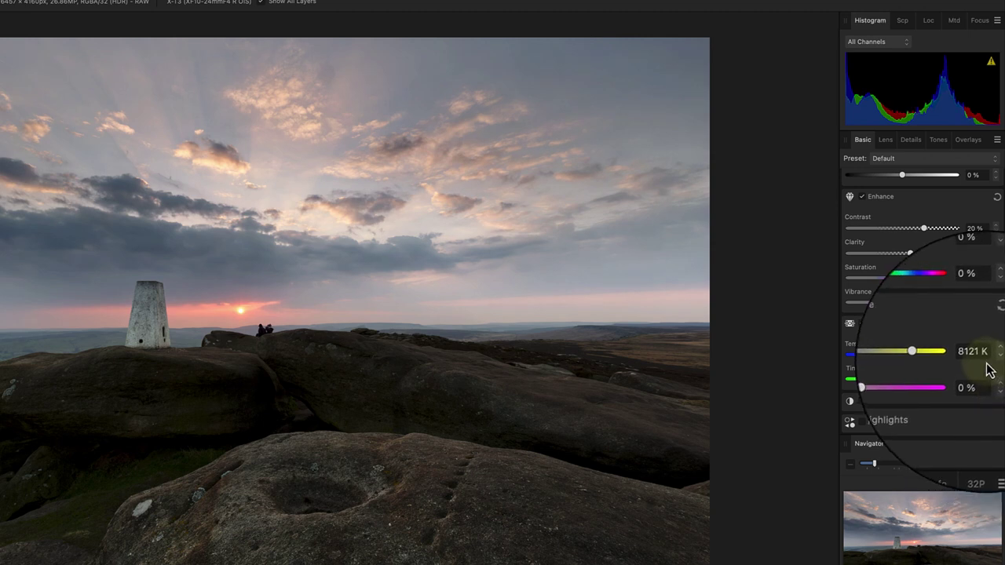
Enable Shadows & Highlights and pull Highlights down to -30 %.
left_click(927, 404)
scroll(927, 402, "down", 2)
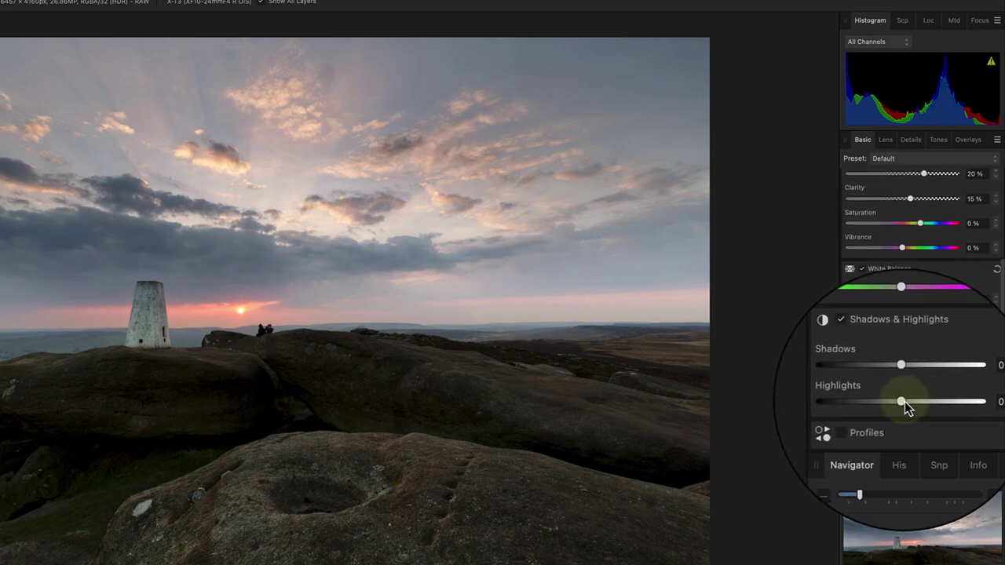
mouse_move(899, 405)
left_mouse_down()
mouse_move(867, 406)
mouse_move(888, 406)
left_mouse_up()
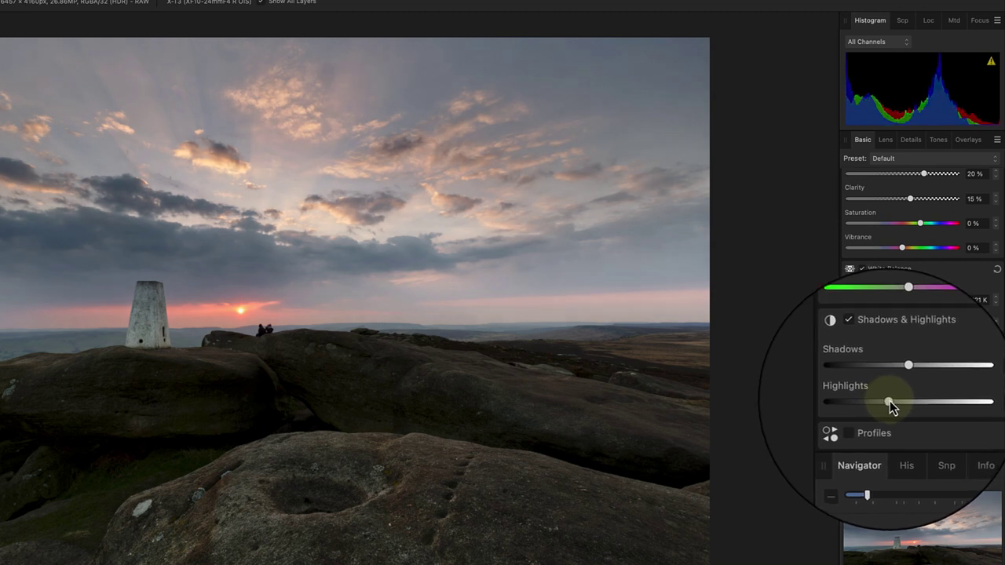
Set the output profile to Adobe RGB (1998) and show a split before/after view.
left_click(884, 424)
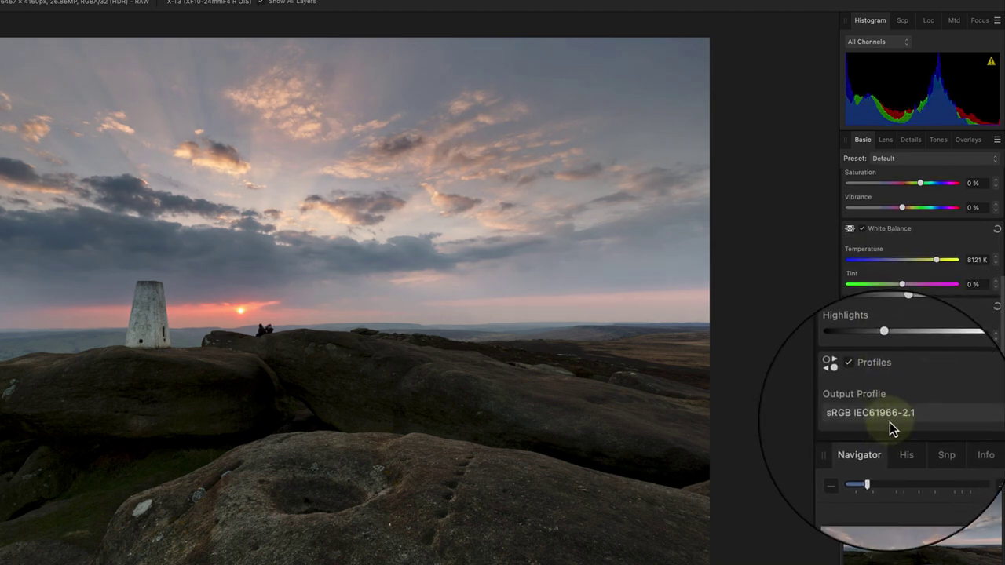
left_click(890, 426)
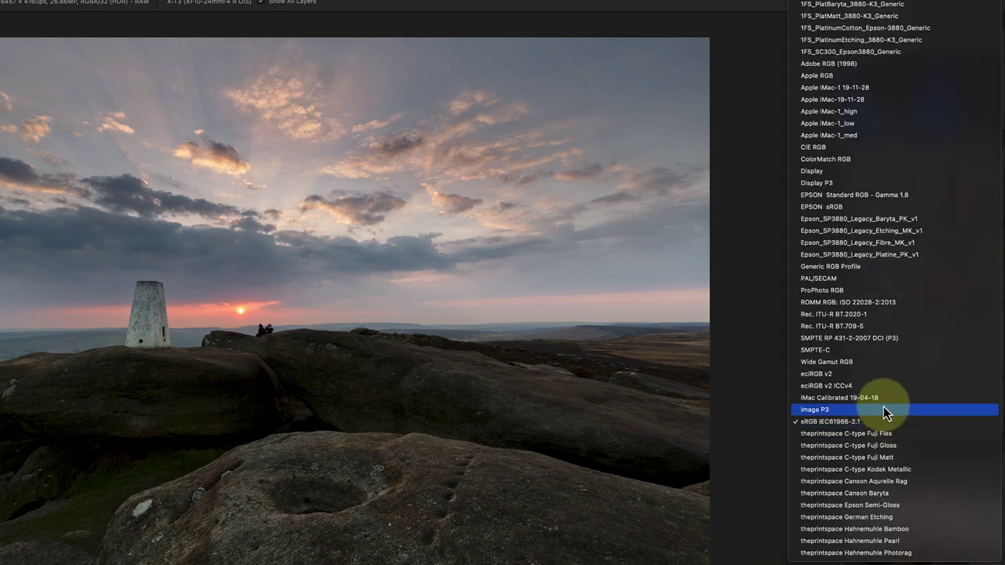
left_click(852, 64)
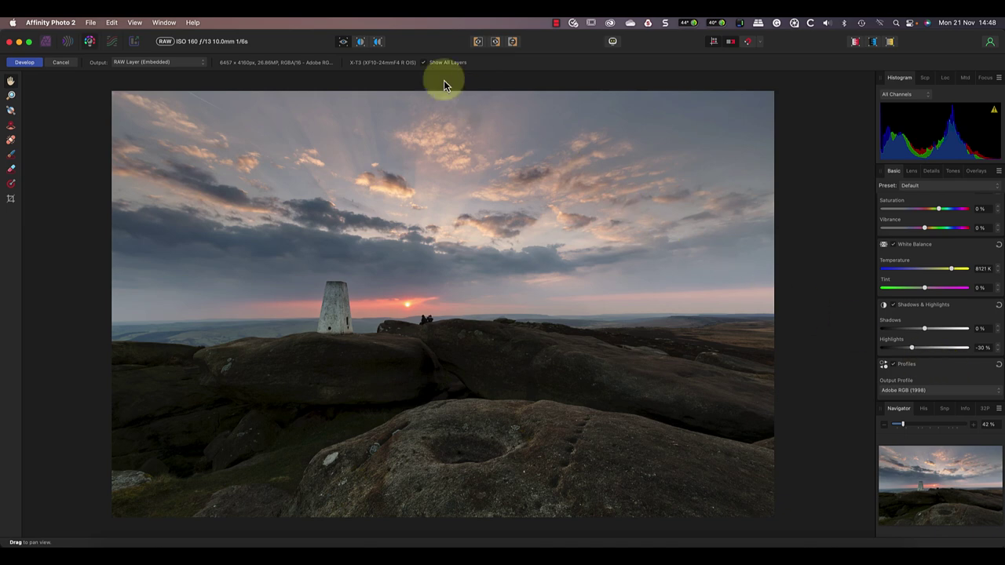
left_click(378, 42)
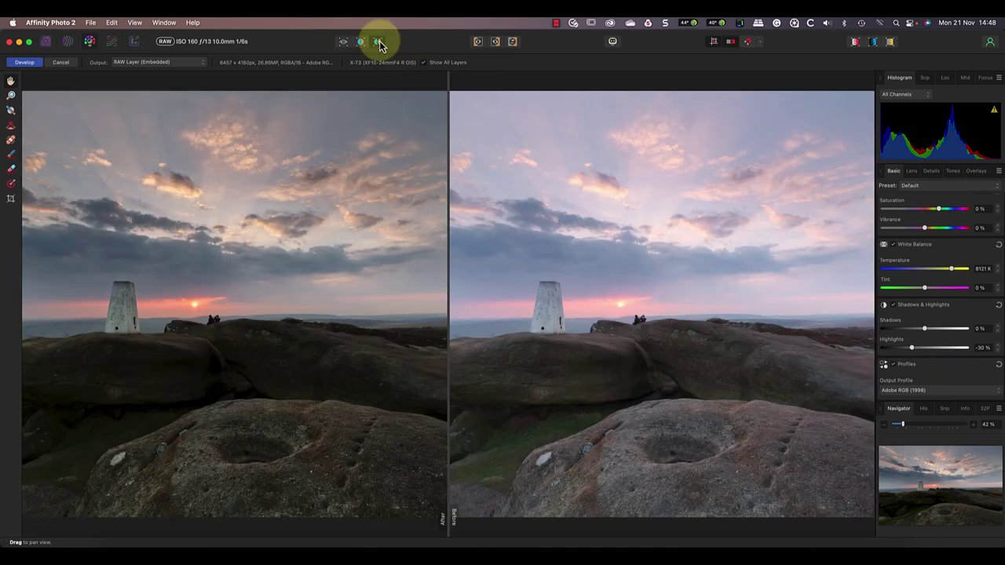
Switch from the split before/after comparison back to single view.
left_click(342, 44)
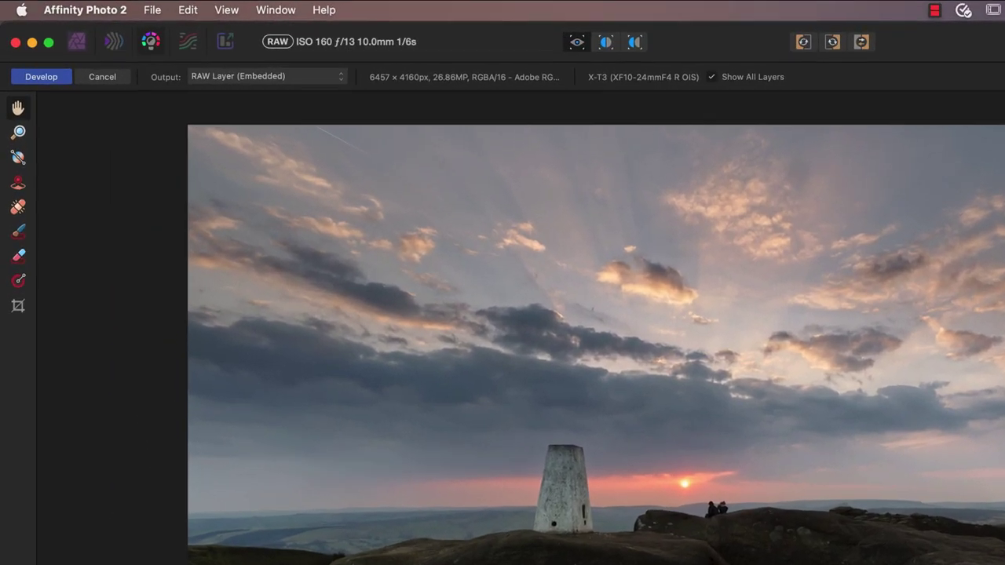
Keep RAW Layer (Embedded) output, cycle through the Develop tools back to Hand, and develop.
left_click(337, 78)
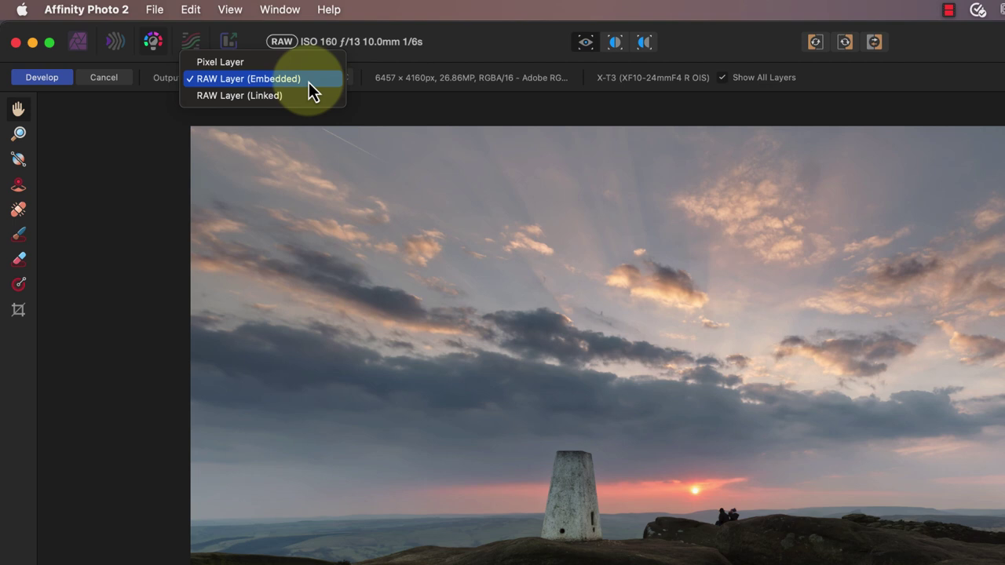
left_click(309, 83)
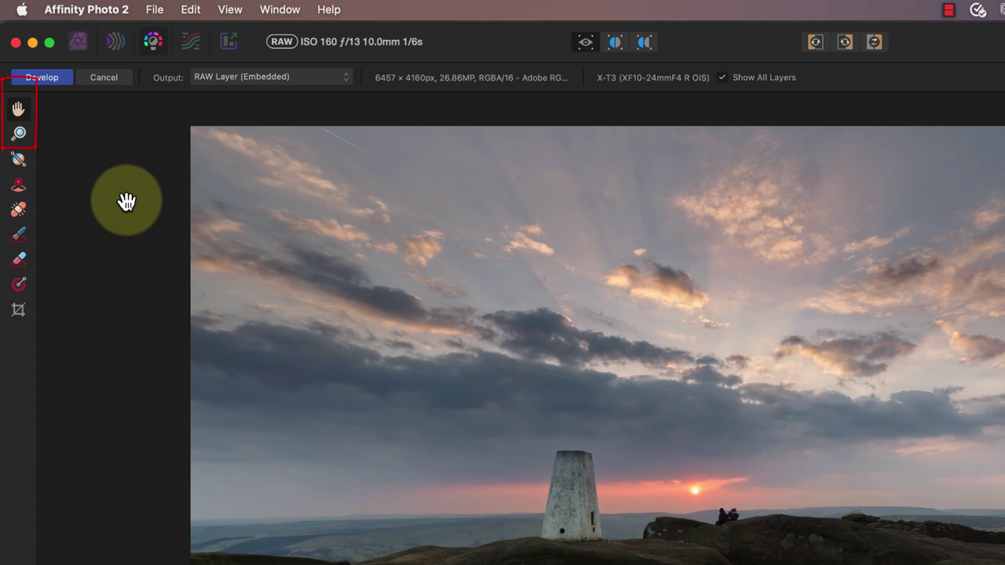
left_click(19, 160)
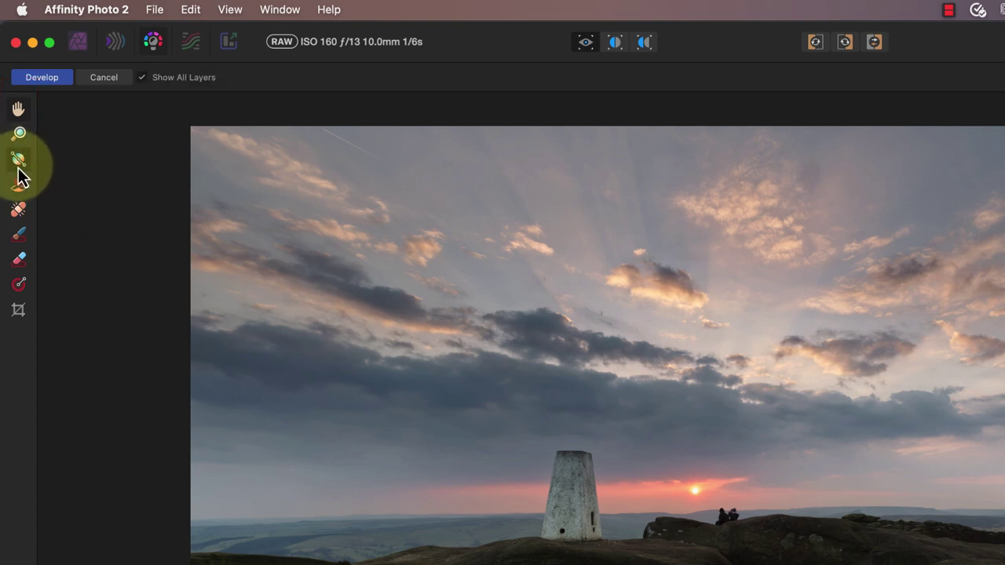
left_click(19, 212)
left_click(20, 244)
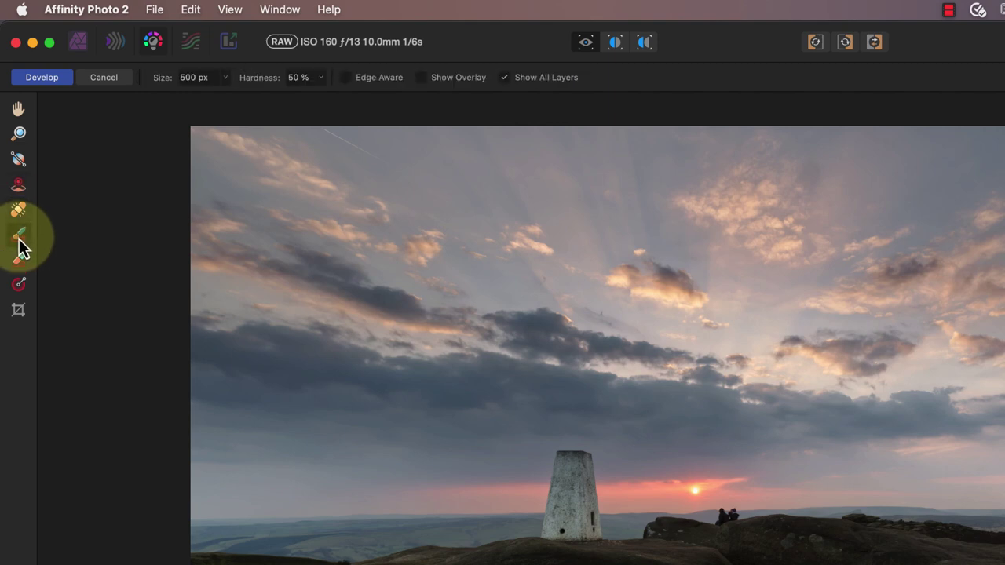
left_click(18, 108)
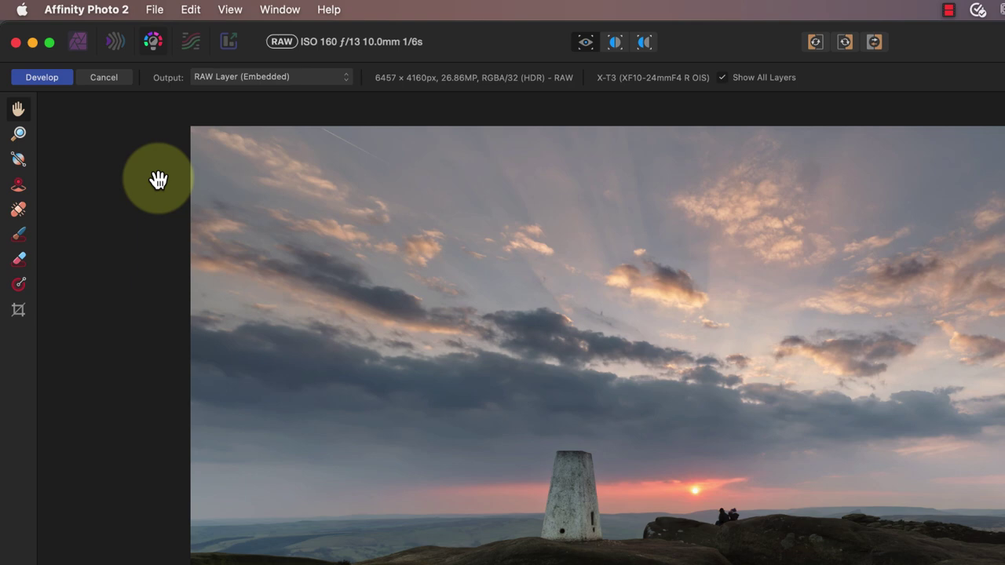
left_click(48, 79)
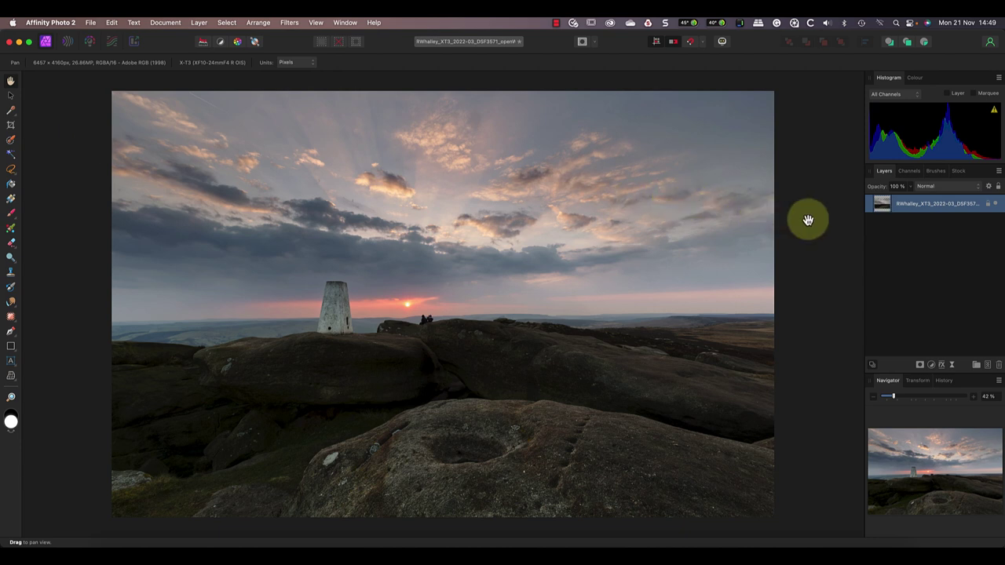
Duplicate the photo layer and name the lower copy 'Sky'.
right_click(921, 208)
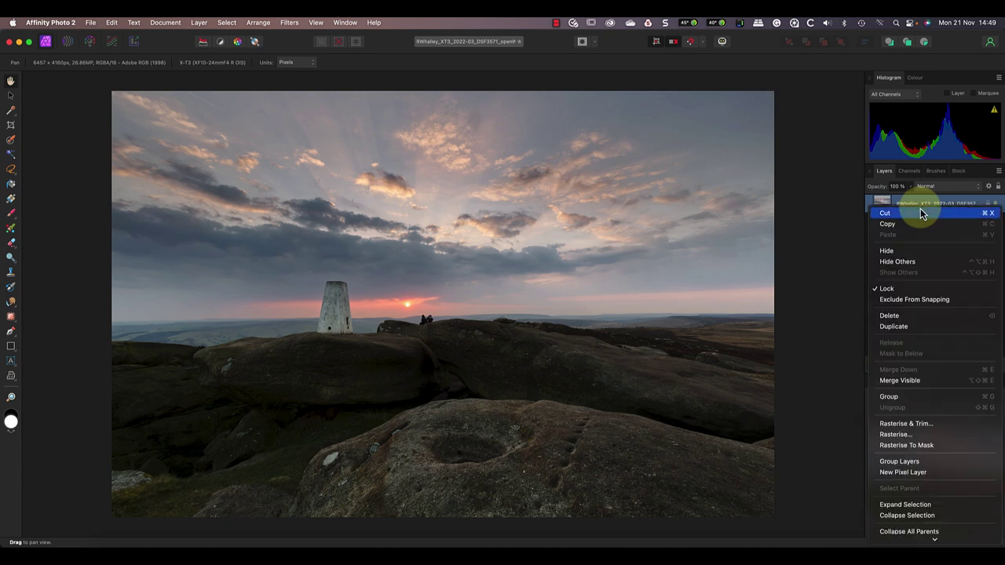
scroll(920, 208, "down", 1)
left_click(895, 320)
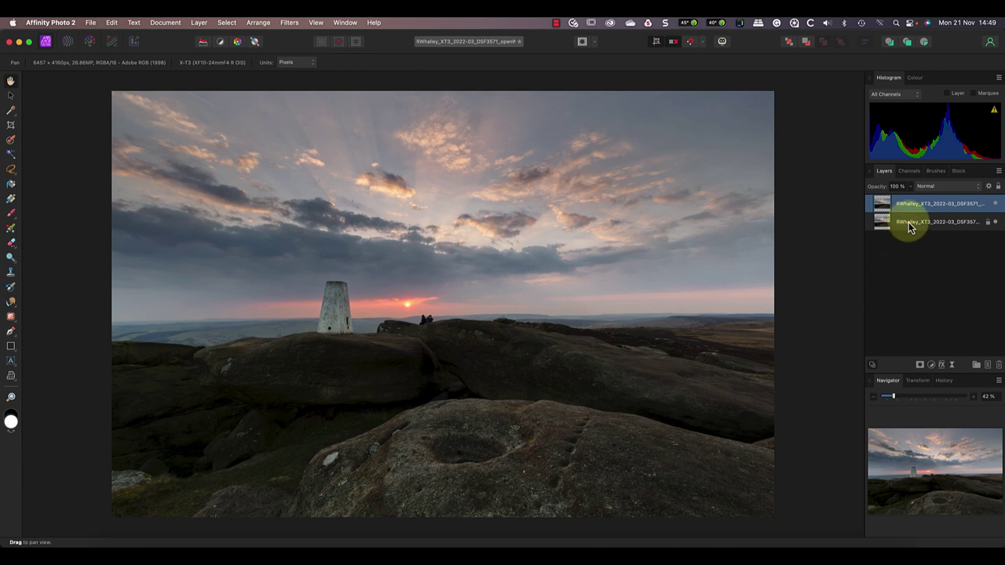
left_click(909, 223)
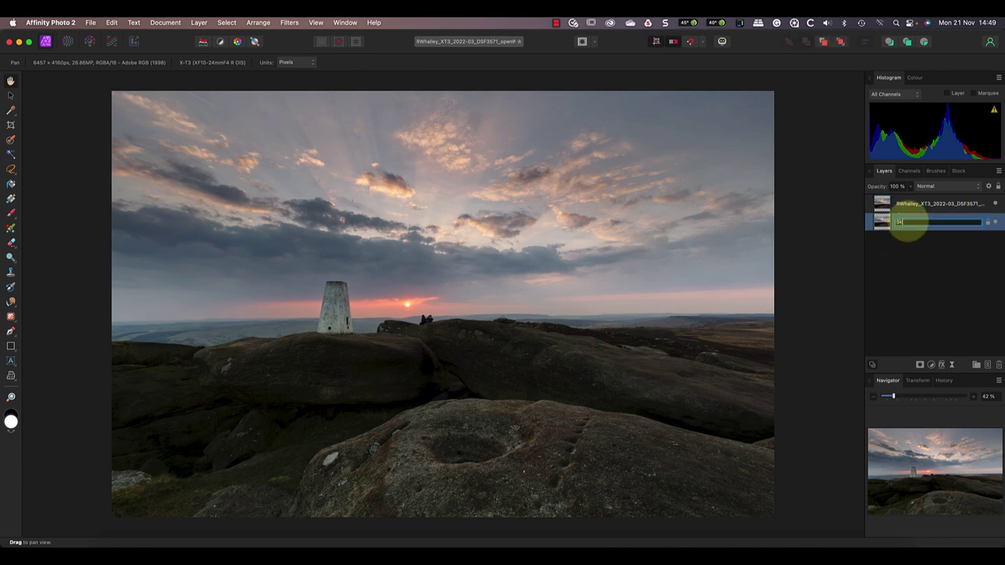
type("Sky")
key("Return")
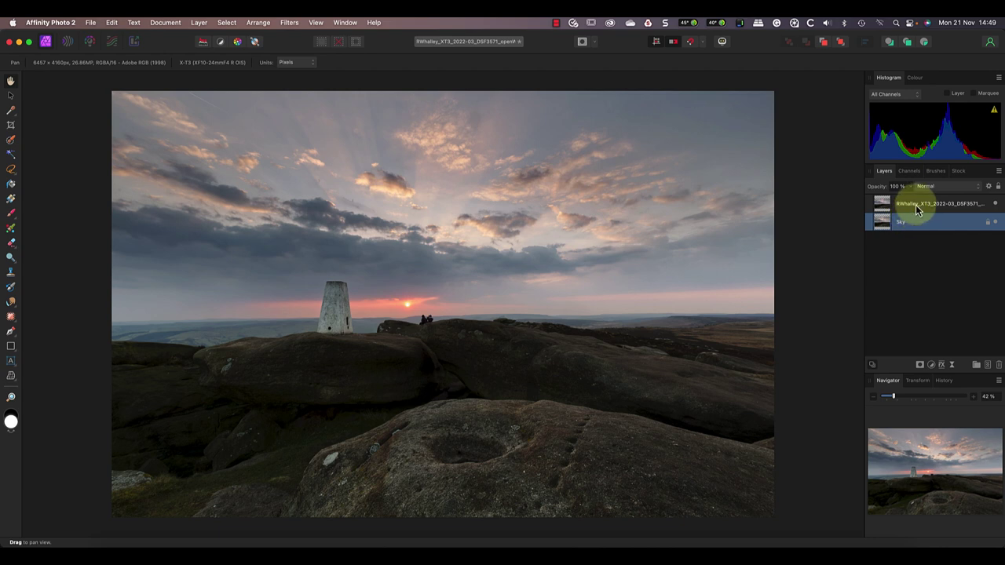
Rename the upper layer 'Ground'.
left_click(916, 205)
double_click(916, 205)
type("Ground")
key("Return")
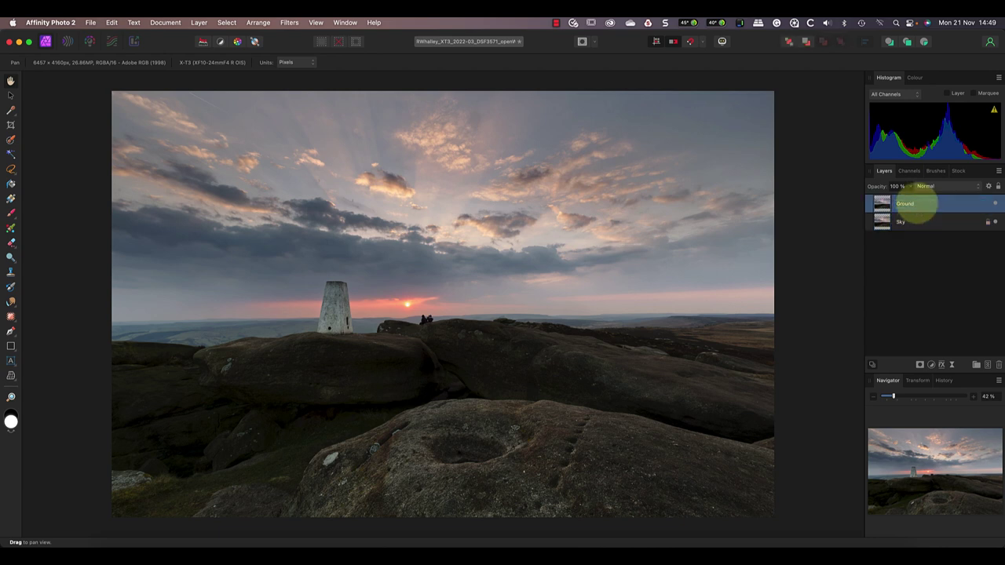
Reopen Ground in the Develop persona and reset Exposure, Enhance and Shadows & Highlights.
double_click(881, 208)
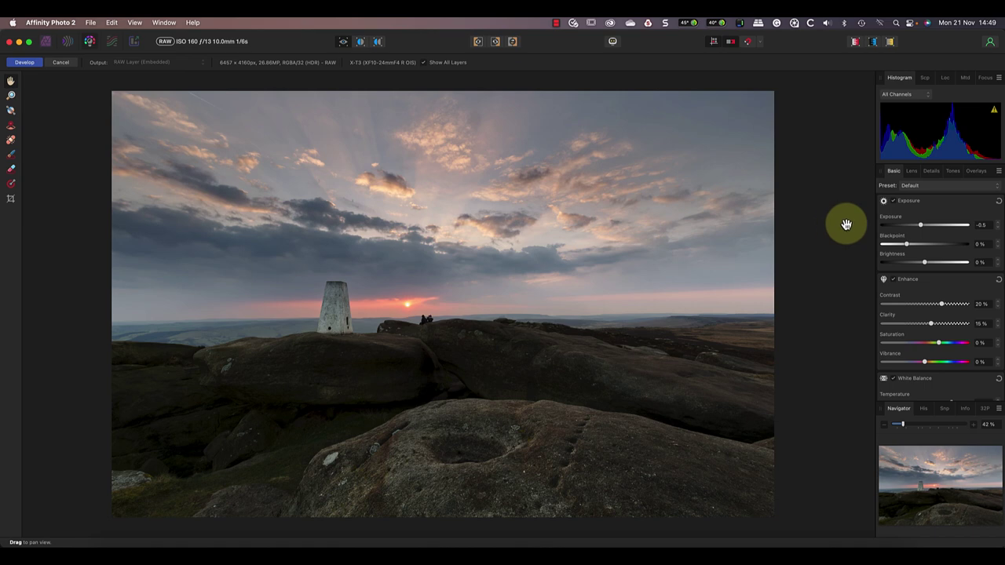
left_click(996, 225)
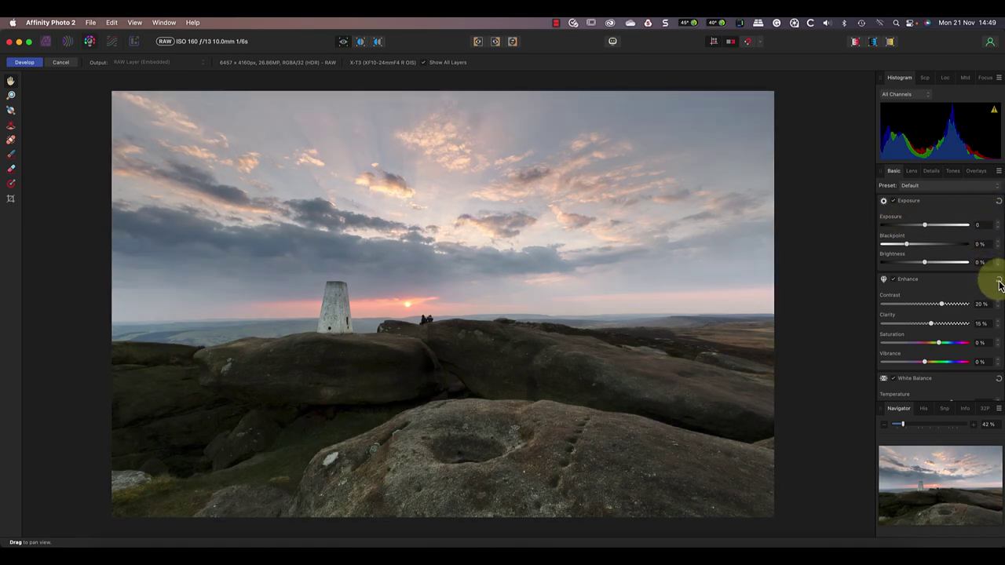
left_click(999, 280)
scroll(994, 383, "down", 5)
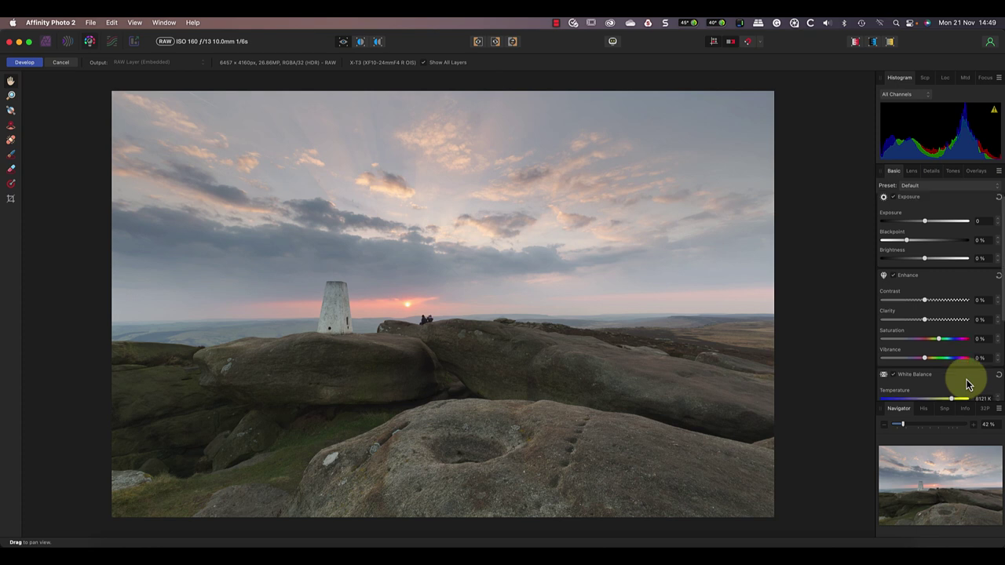
left_click(998, 353)
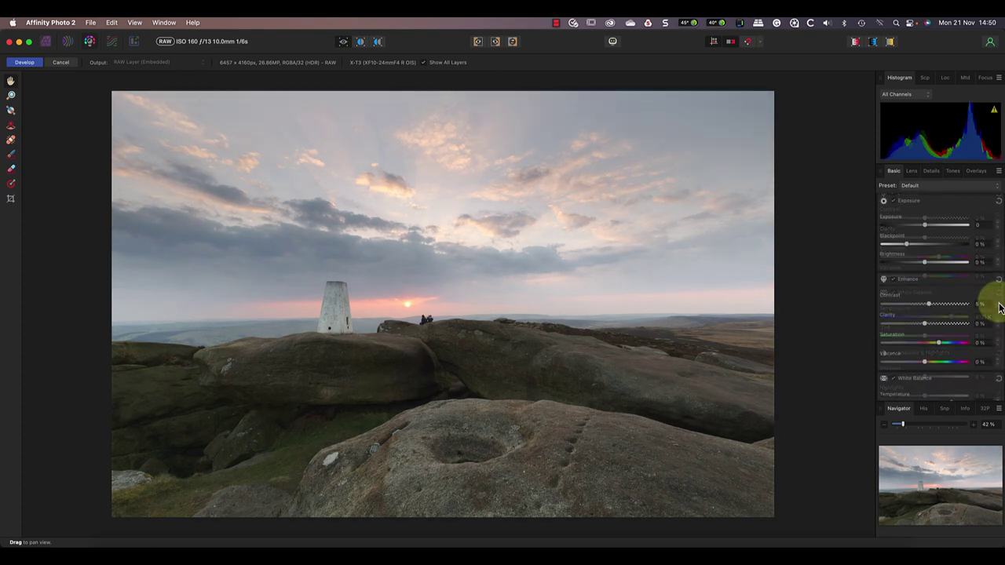
scroll(992, 298, "up", 5)
scroll(1000, 307, "up", 10)
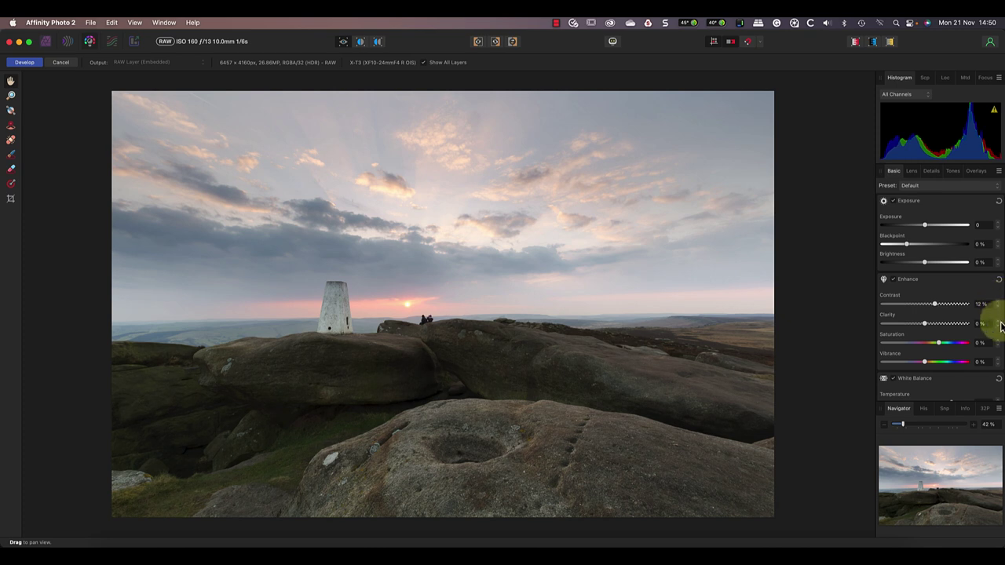
scroll(1000, 327, "up", 1)
scroll(999, 327, "up", 5)
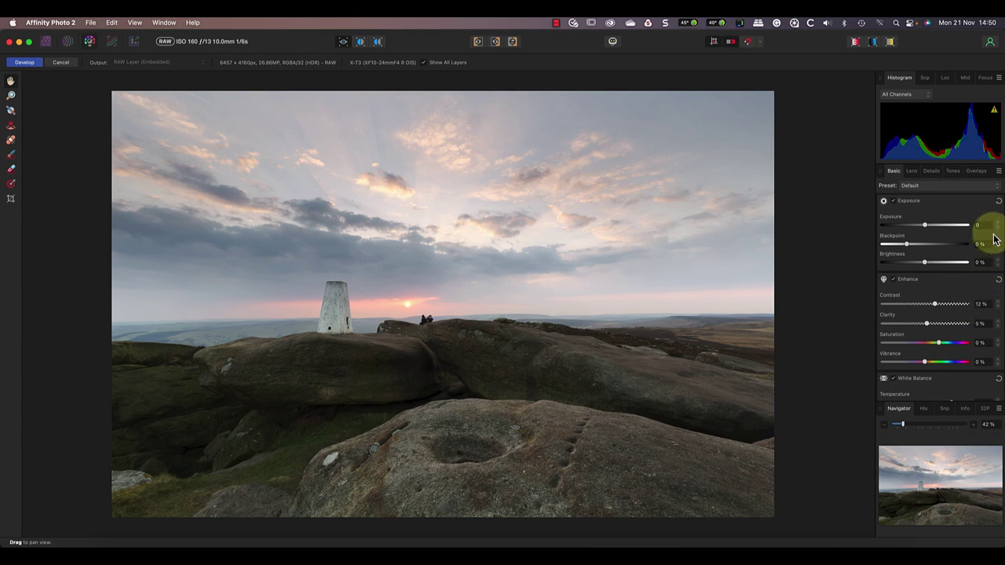
scroll(998, 233, "down", 2)
scroll(998, 233, "down", 1)
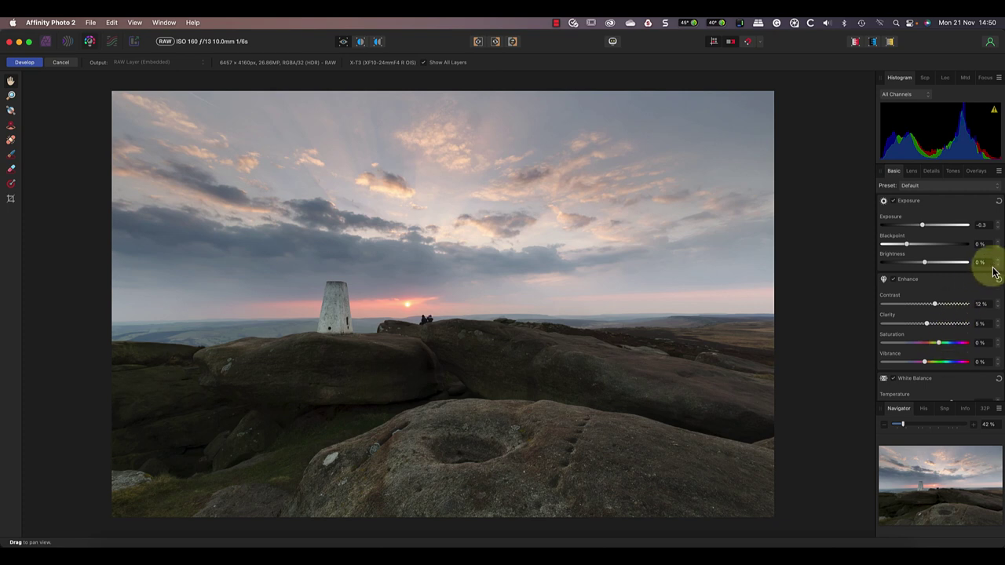
scroll(1000, 266, "up", 3)
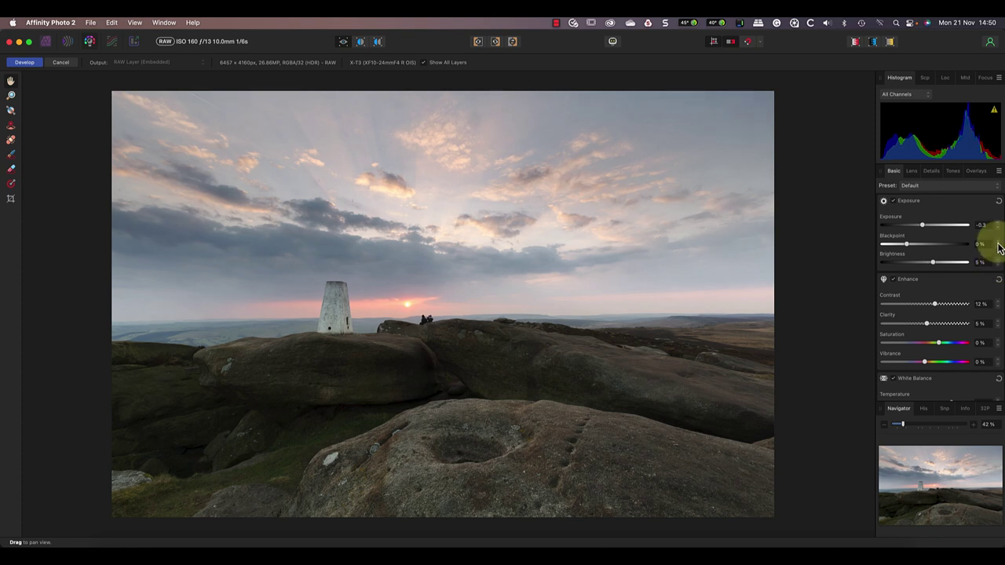
scroll(998, 243, "up", 1)
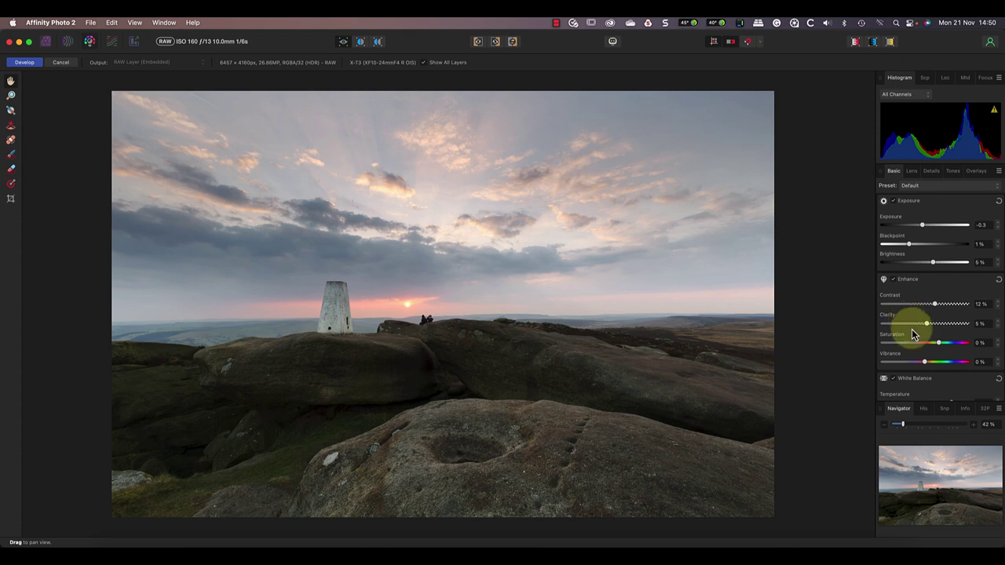
Zoom to 100% on the foreground rocks and raise Detail Refinement Radius to 10%.
left_click(974, 425)
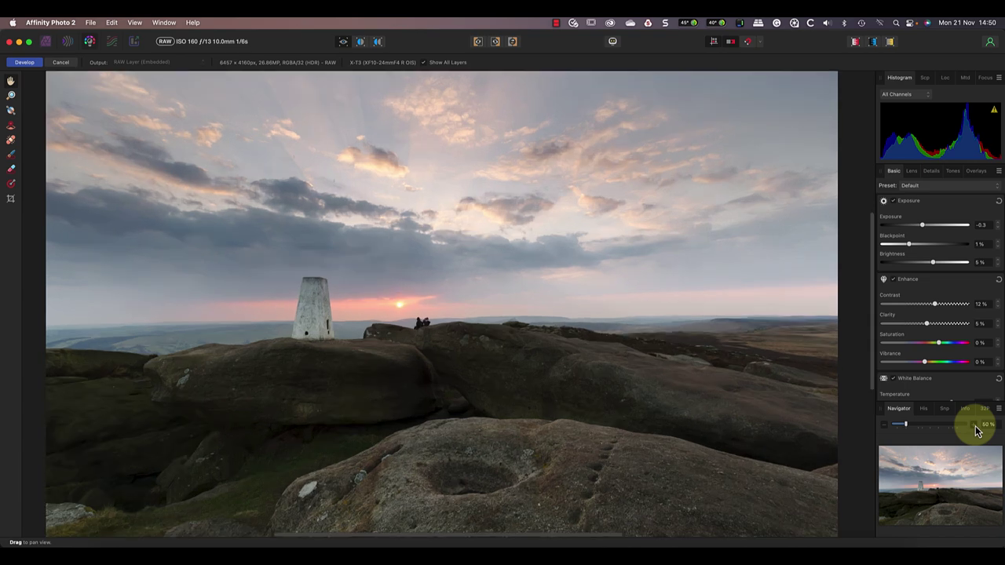
left_click(974, 426)
left_click(974, 425)
left_click_drag(953, 476, 940, 509)
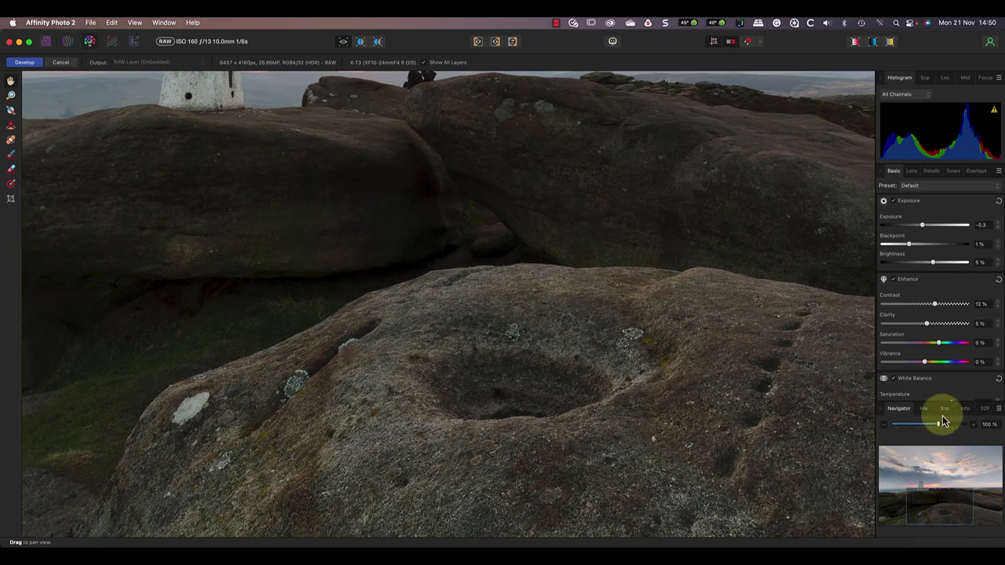
left_click(932, 172)
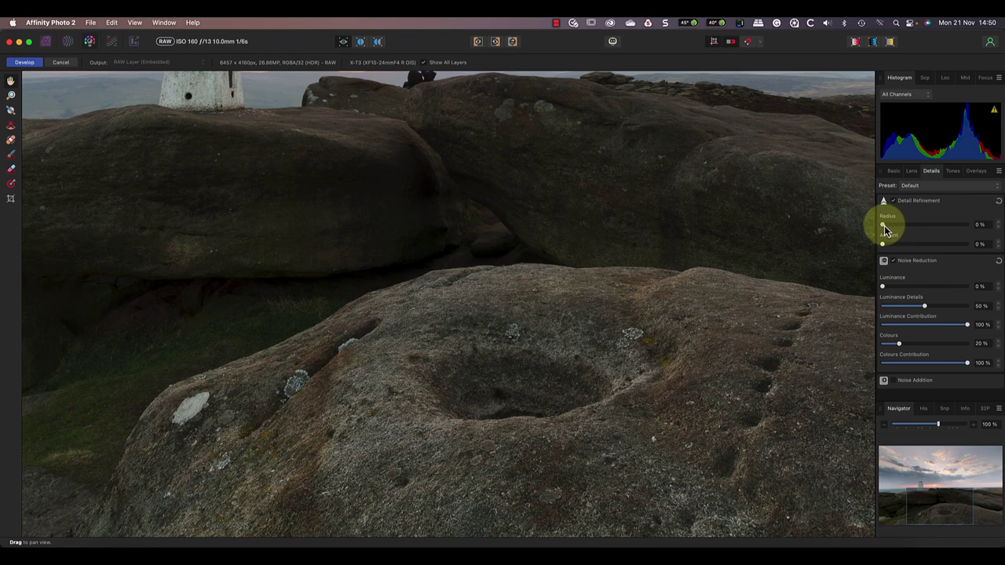
left_click_drag(885, 230, 907, 249)
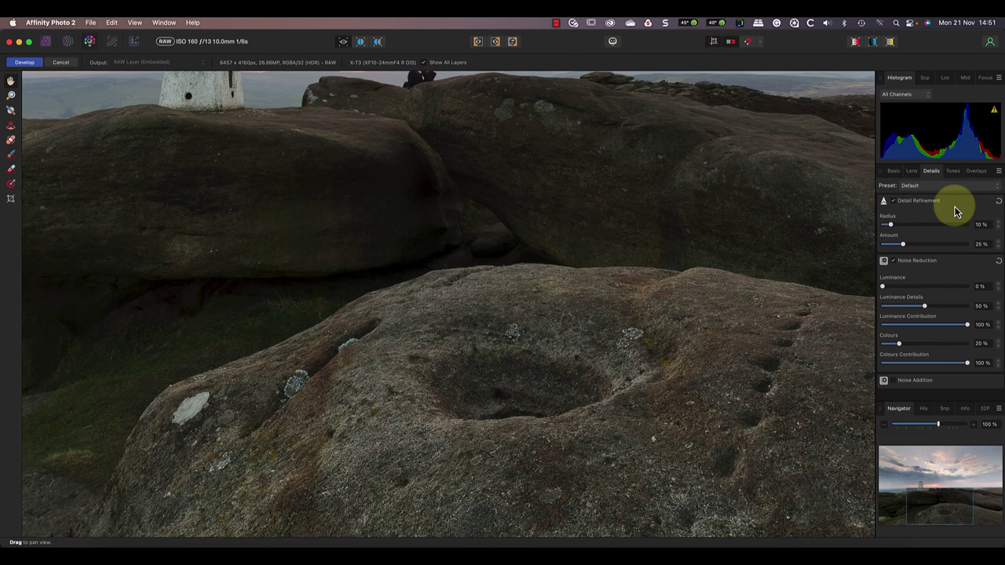
Return to the Basic settings and zoom out to see the whole photo.
left_click(894, 170)
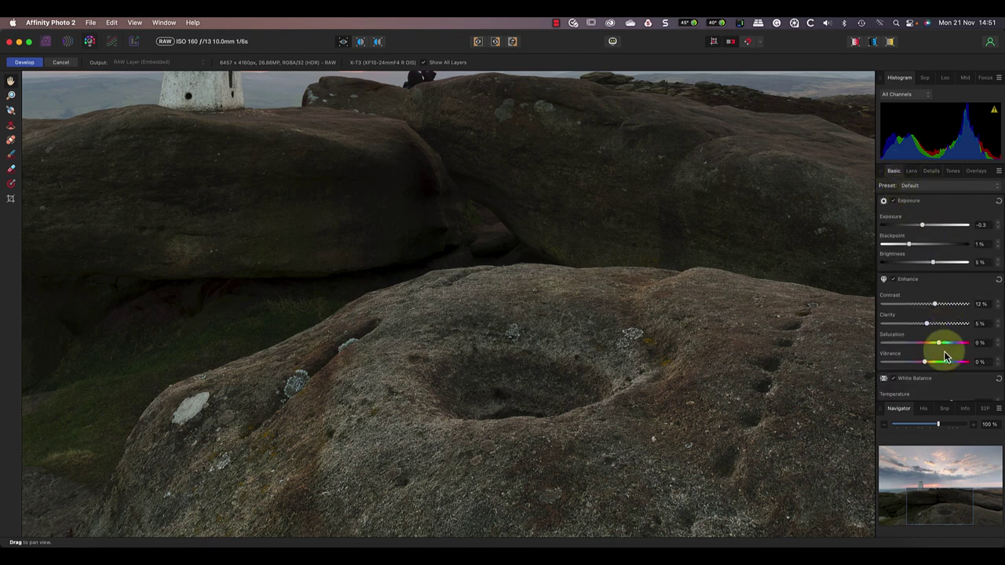
left_click(884, 425)
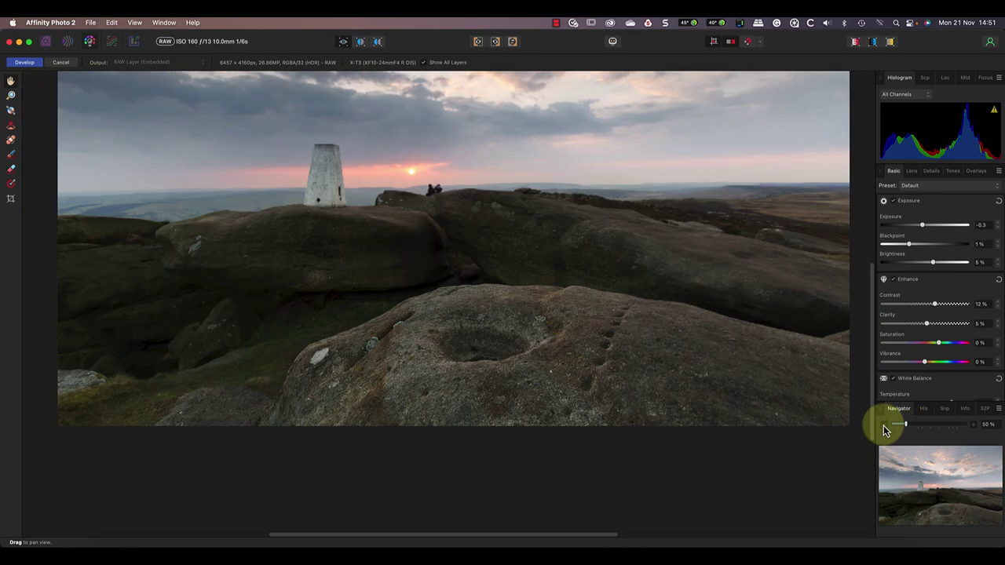
scroll(664, 331, "up", 5)
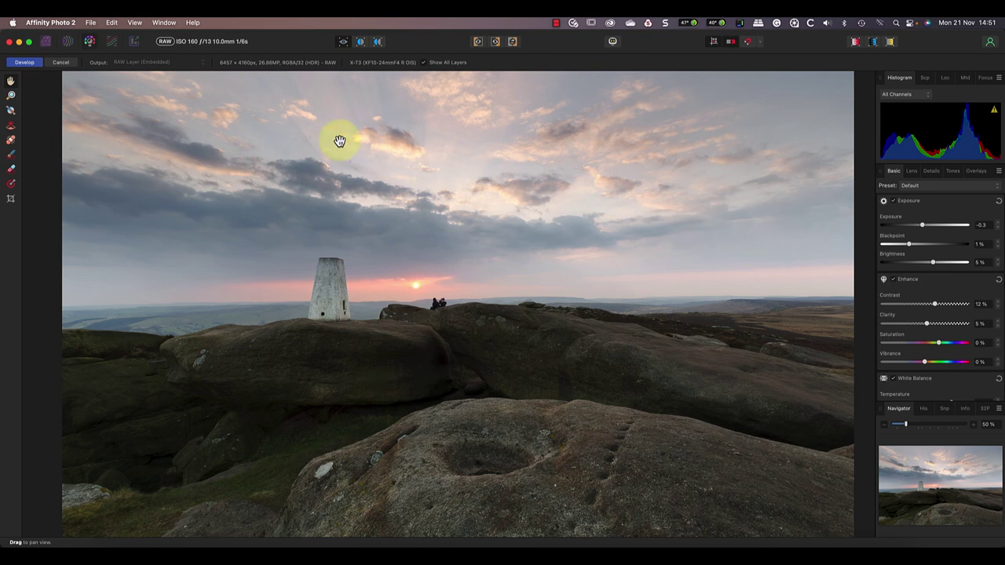
Develop the Ground layer, toggle its visibility, and add a Luminosity Range Mask.
left_click(24, 62)
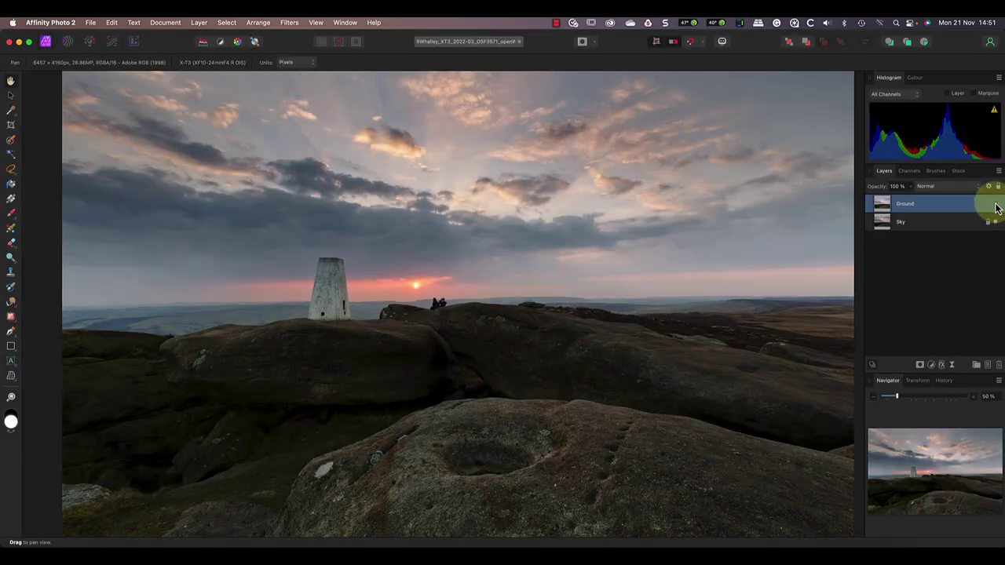
left_click(996, 206)
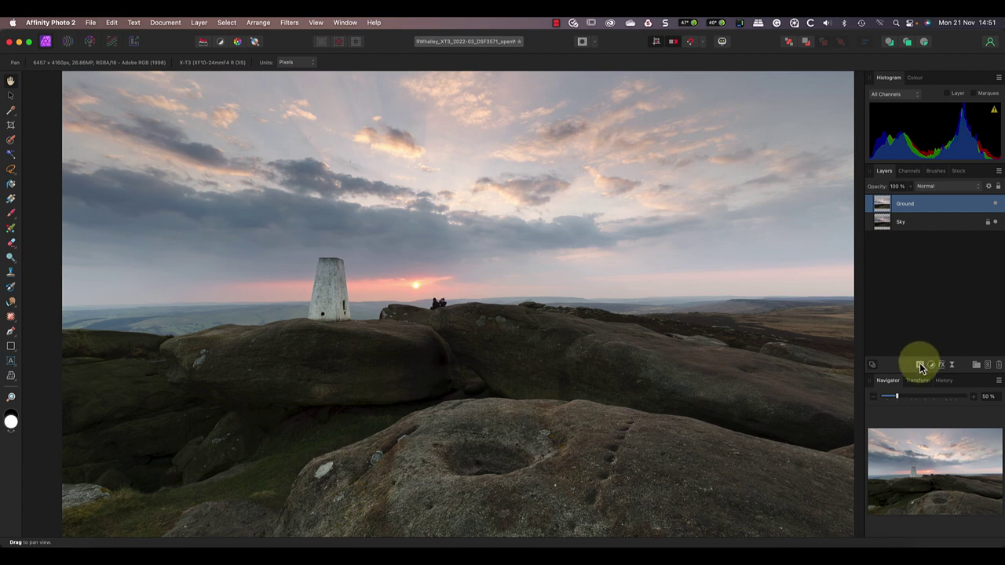
left_click_drag(923, 369, 935, 410)
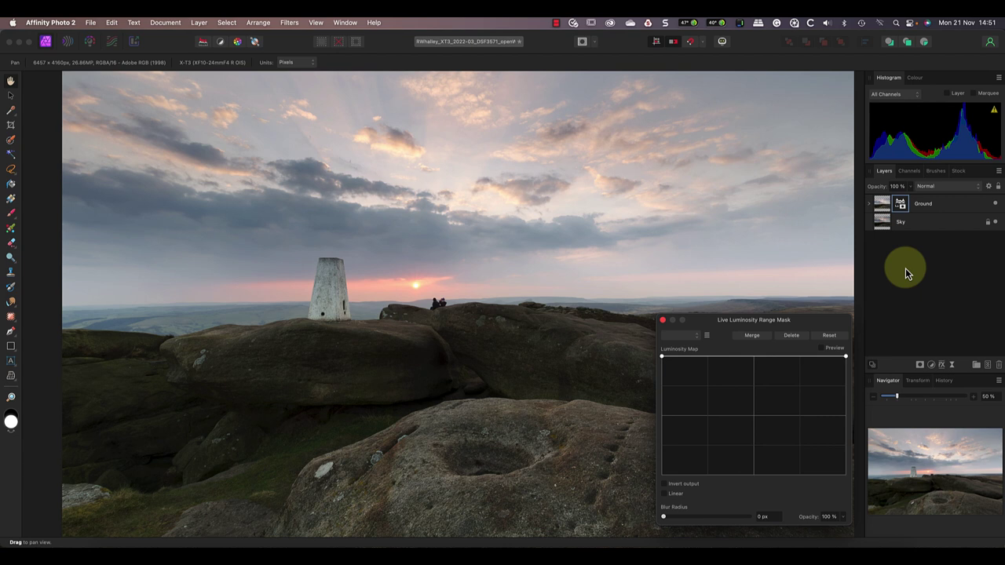
Using the greyscale preview, drag the mask curve's bright end down-left and dark end right.
left_click(822, 348)
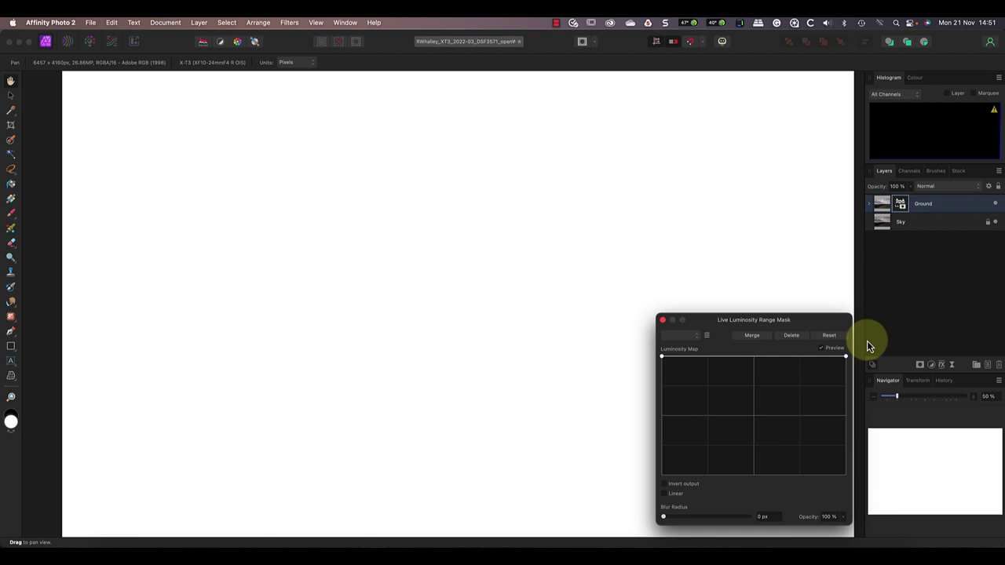
left_click_drag(845, 358, 846, 475)
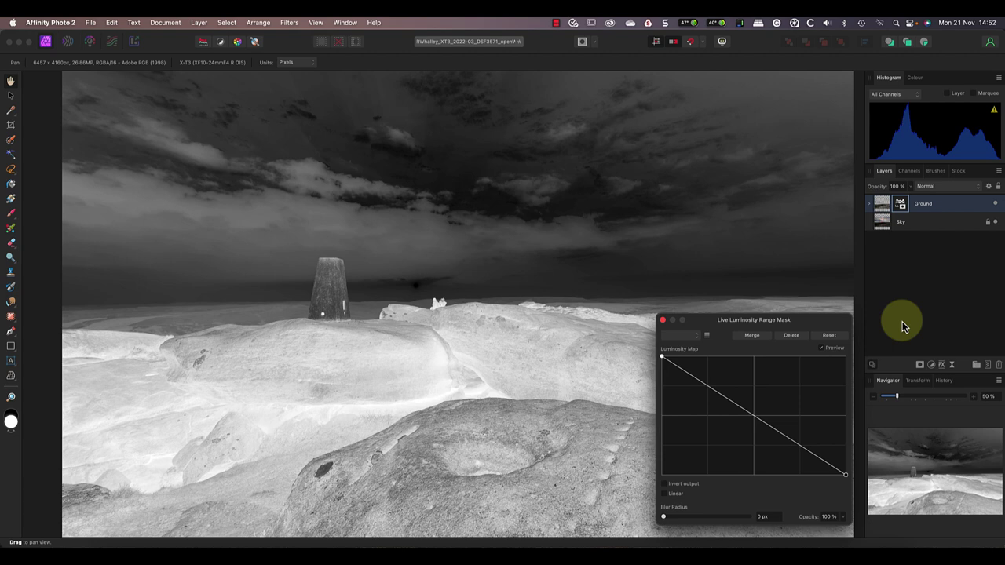
left_click(823, 348)
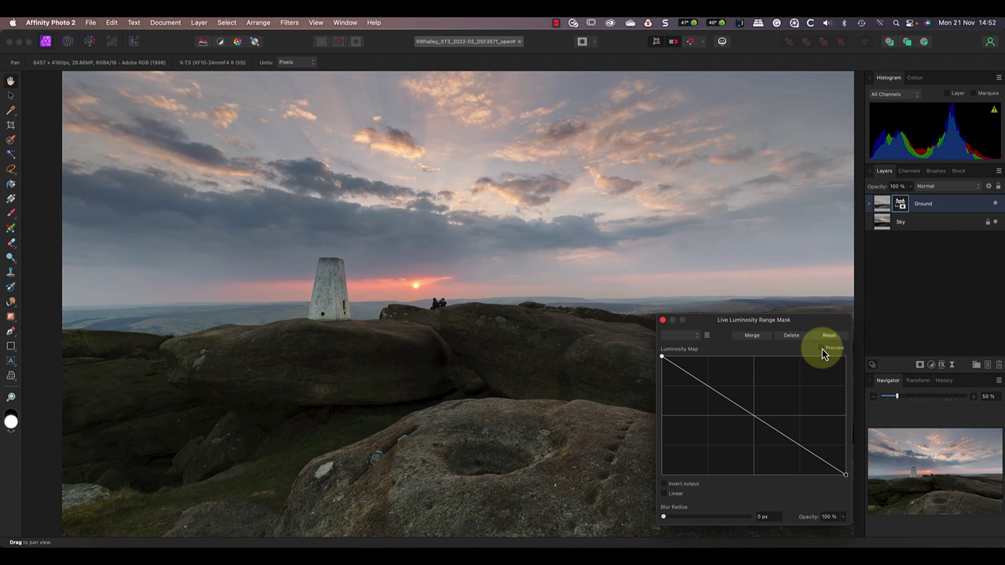
left_click(822, 349)
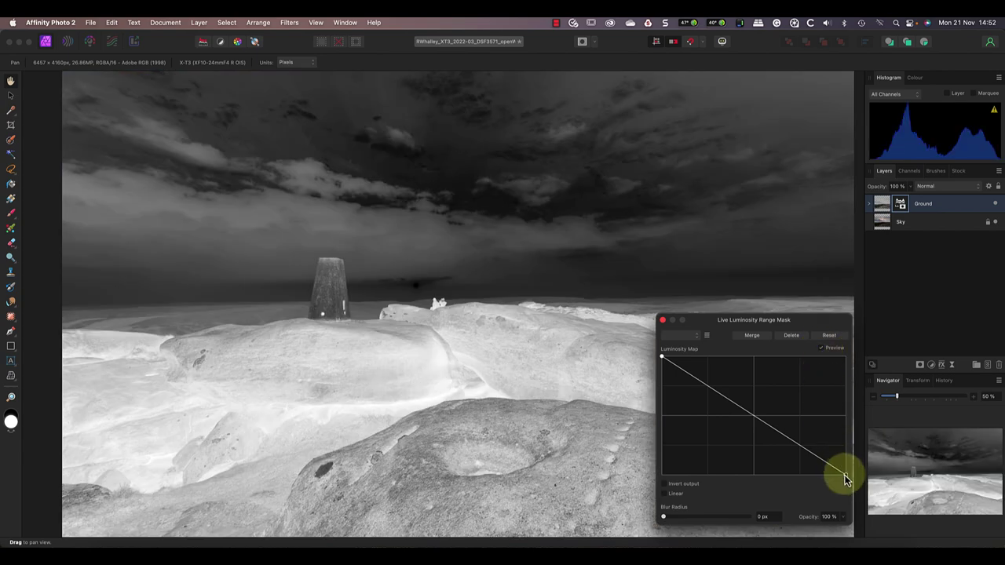
left_click_drag(845, 475, 800, 477)
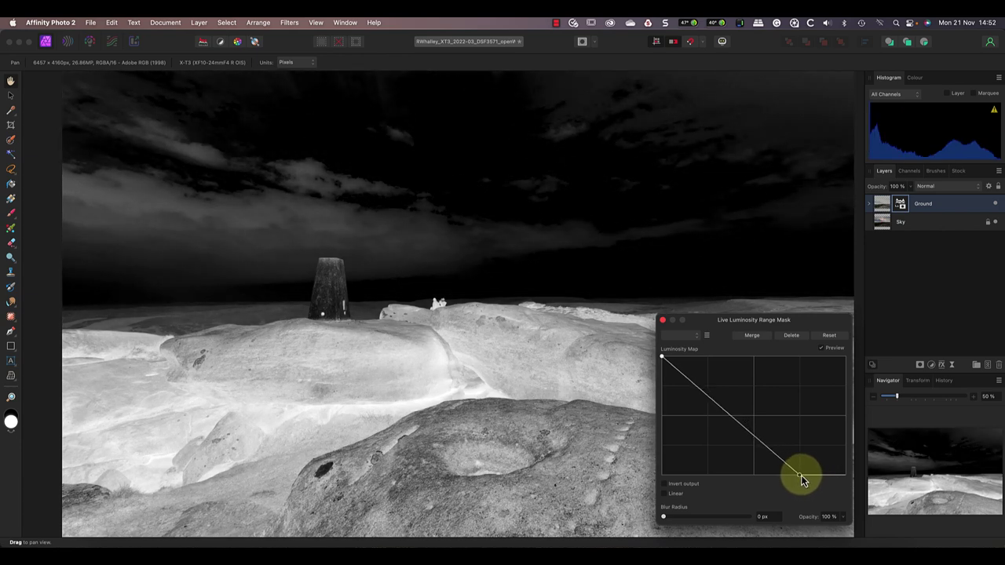
left_click_drag(662, 360, 707, 358)
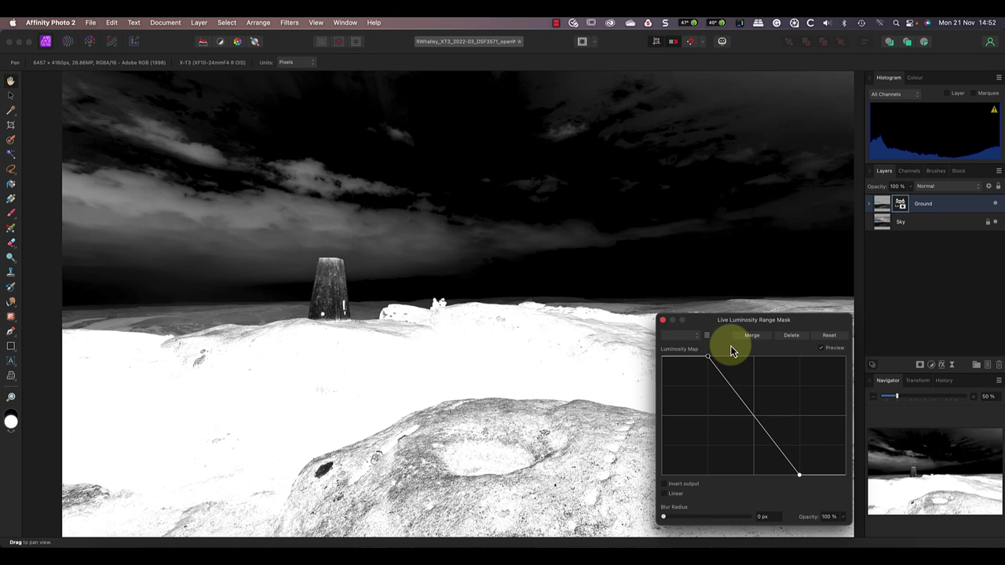
left_click(822, 348)
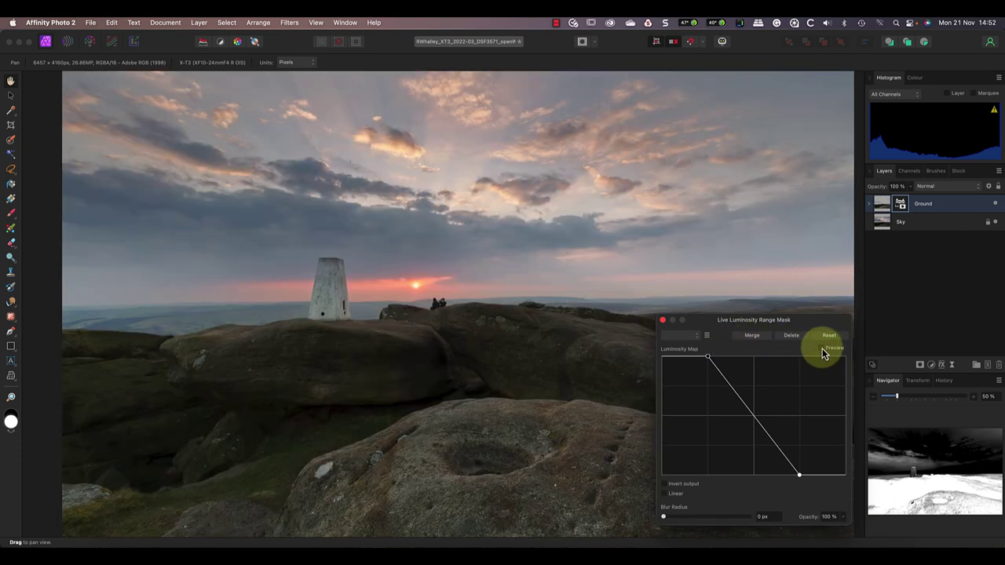
Toggle the Ground and Sky layers off and on to compare the masked blend.
left_click(995, 204)
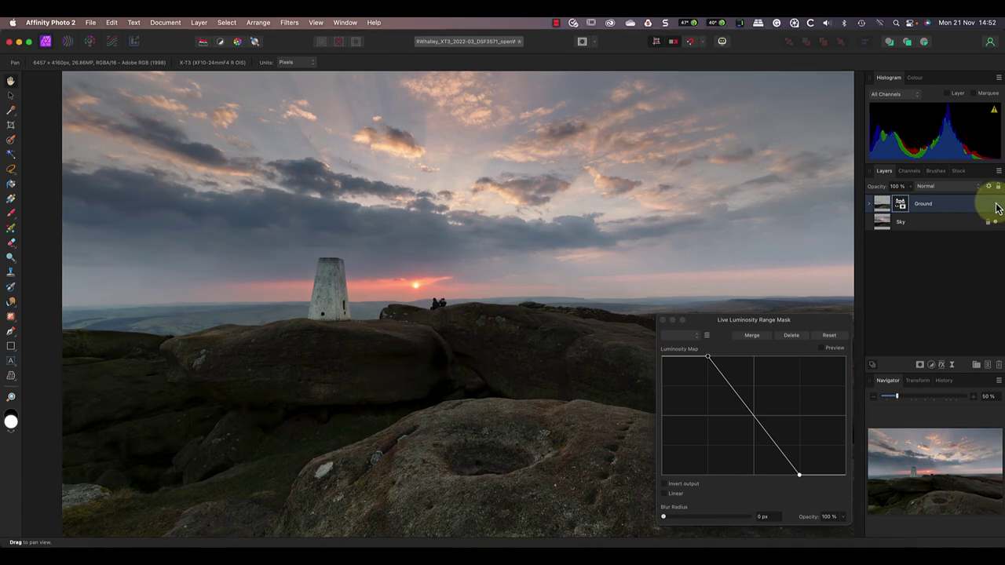
left_click(995, 205)
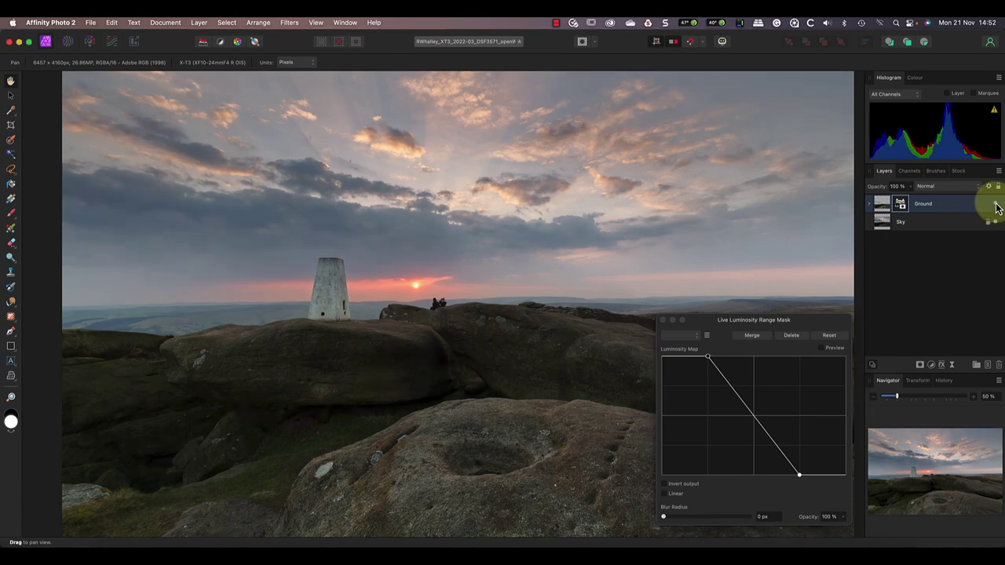
left_click(995, 205)
left_click(995, 205)
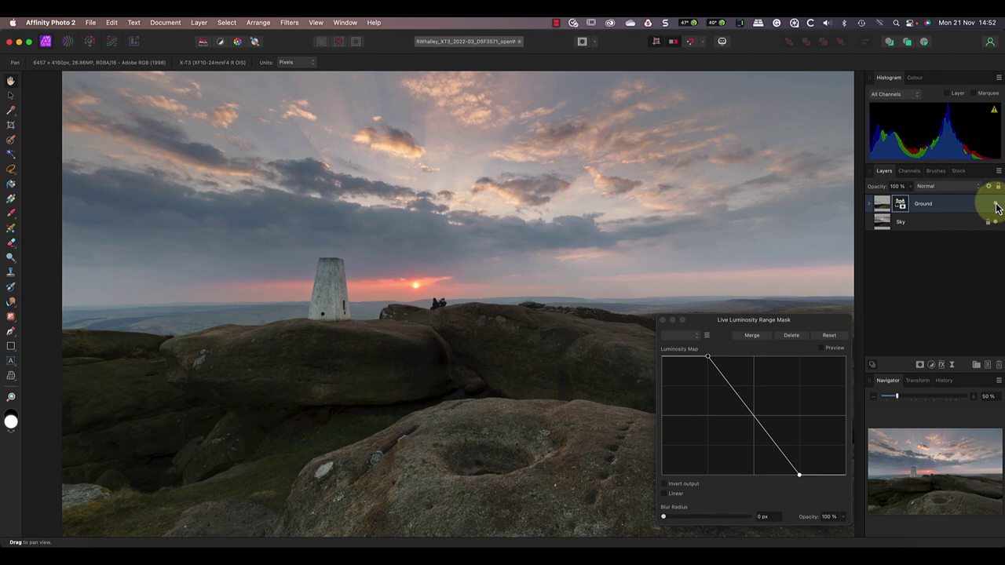
left_click(995, 223)
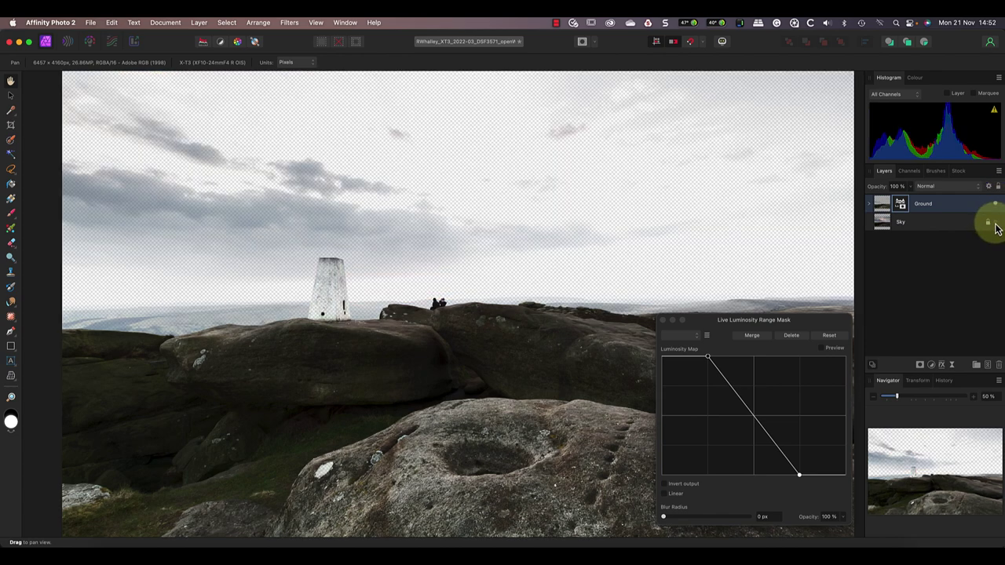
left_click(995, 223)
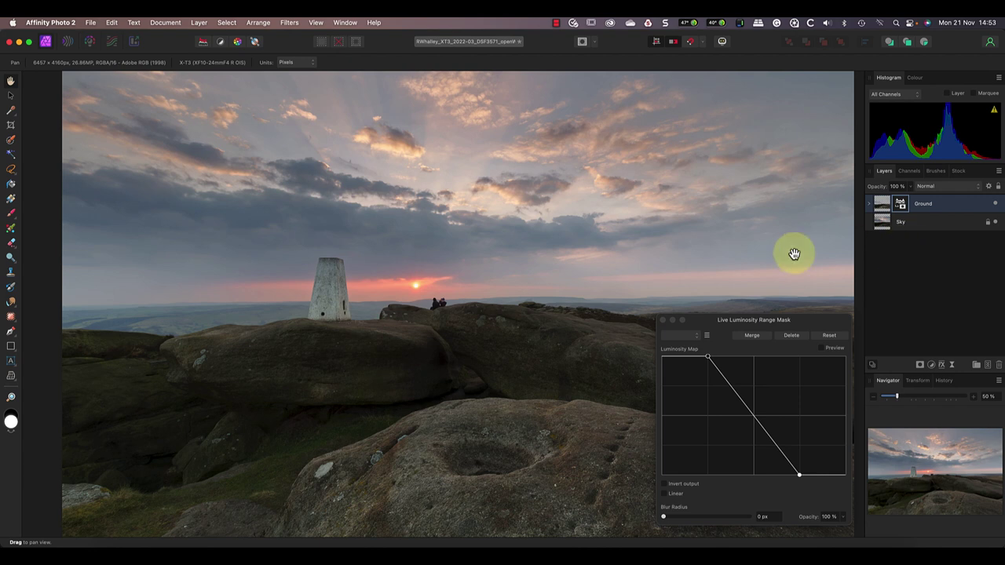
Close the luminosity range settings, add a white pixel mask to Ground, and pick the Paint Brush.
left_click(662, 322)
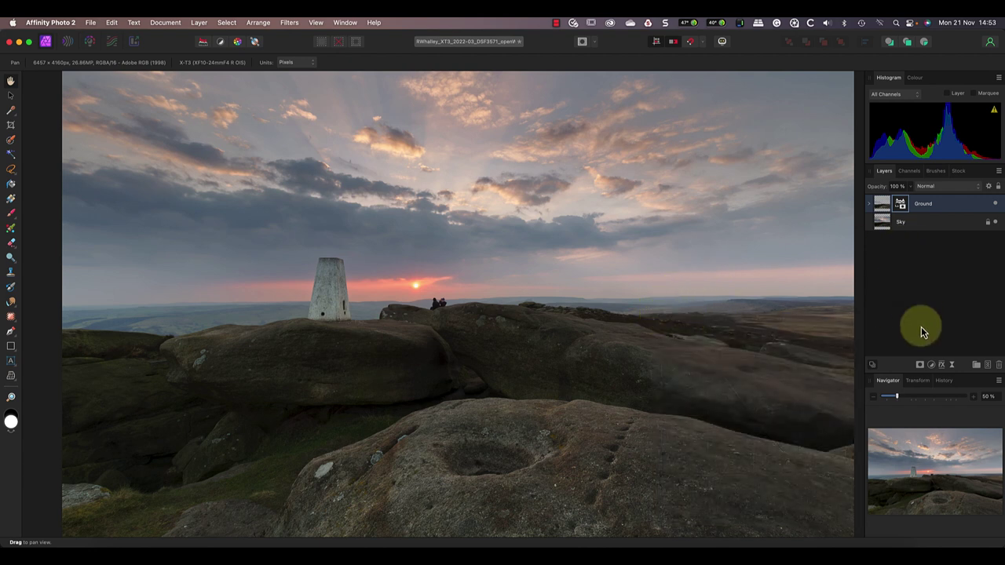
left_click(920, 364)
left_click(927, 371)
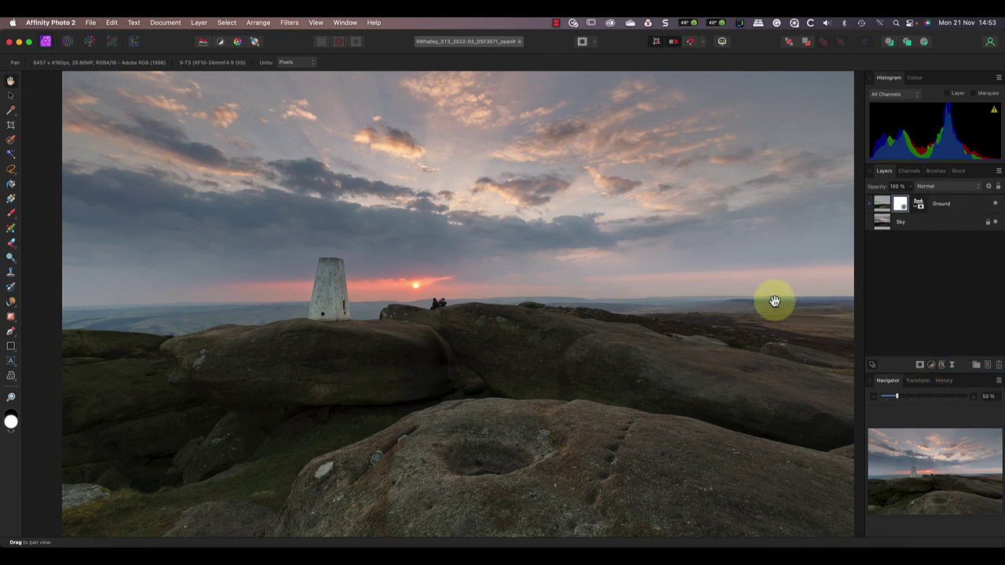
left_click(11, 213)
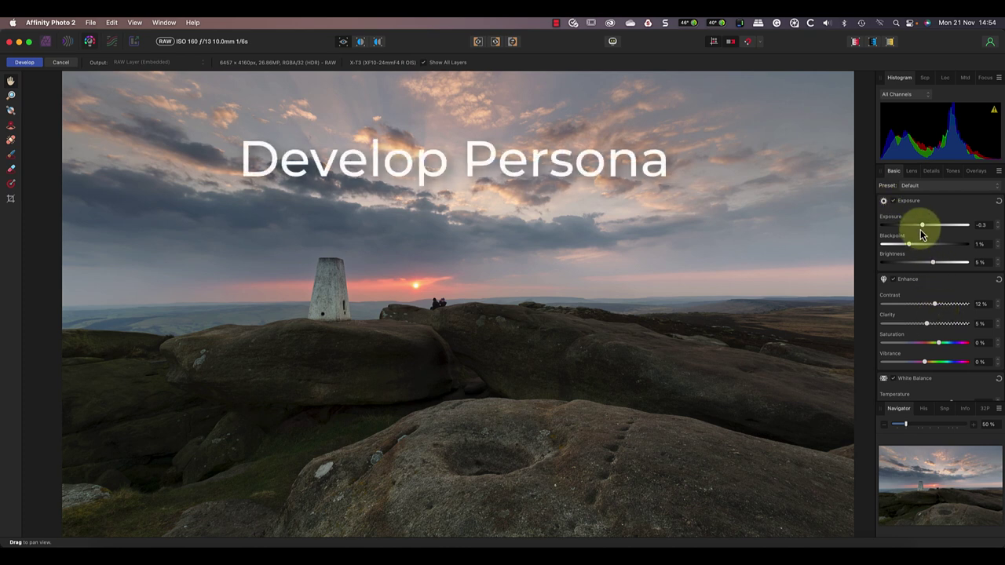
Return exposure to -0.3 after a slight nudge and raise saturation to 3%.
left_click_drag(923, 234, 921, 226)
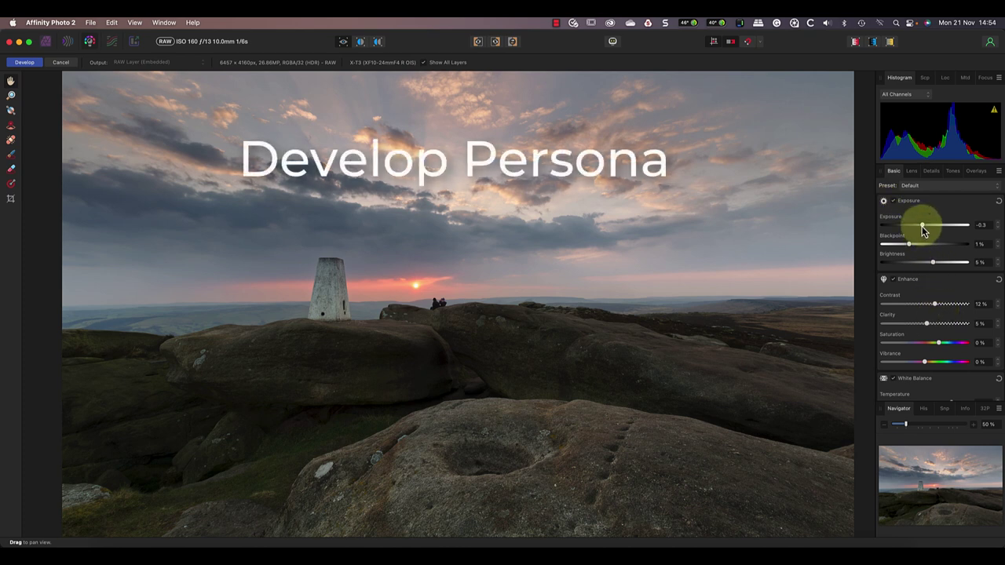
left_click(997, 224)
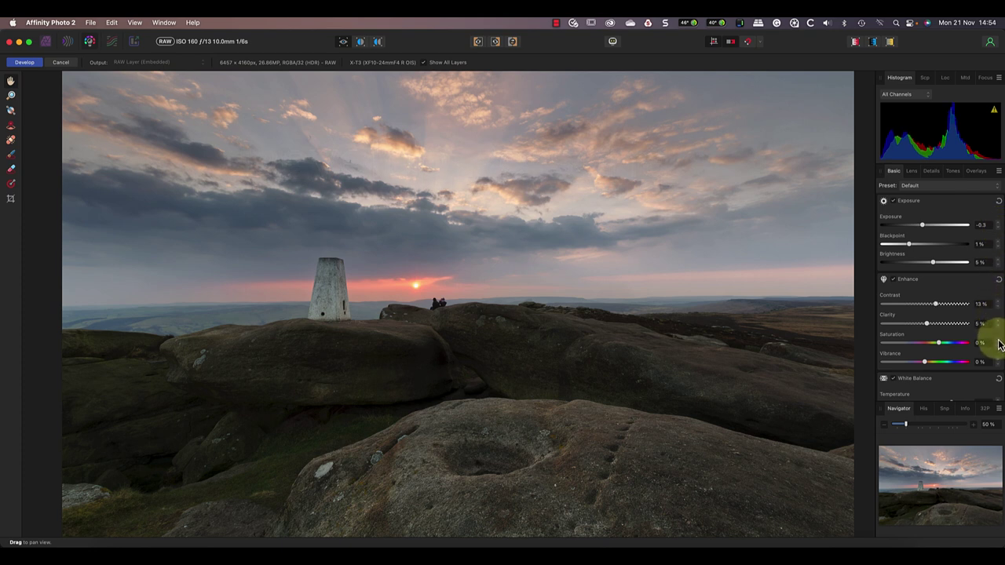
left_click(999, 343)
left_click(998, 342)
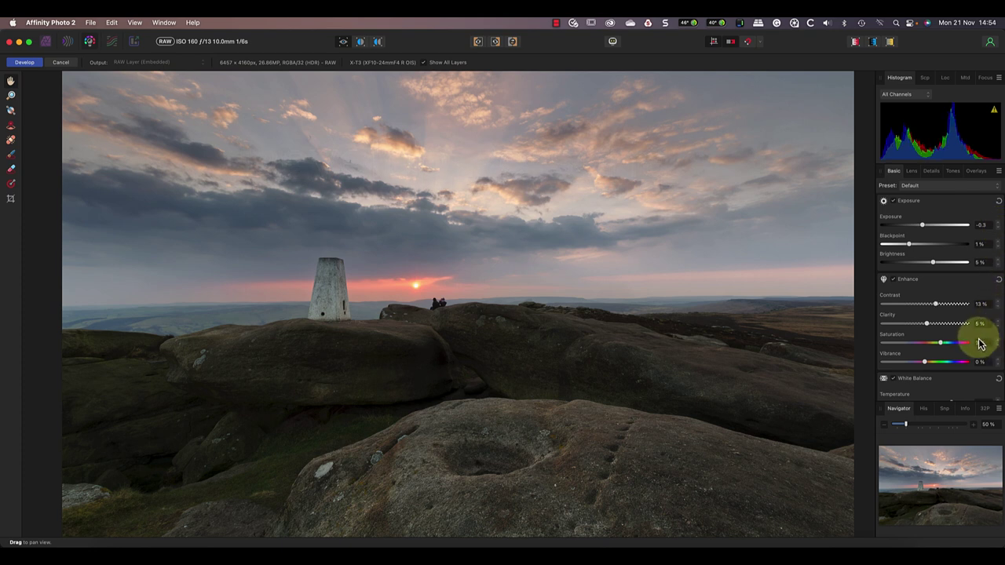
Warm the white balance temperature to 7829 K and apply the RAW development.
scroll(980, 339, "down", 3)
scroll(993, 345, "down", 1)
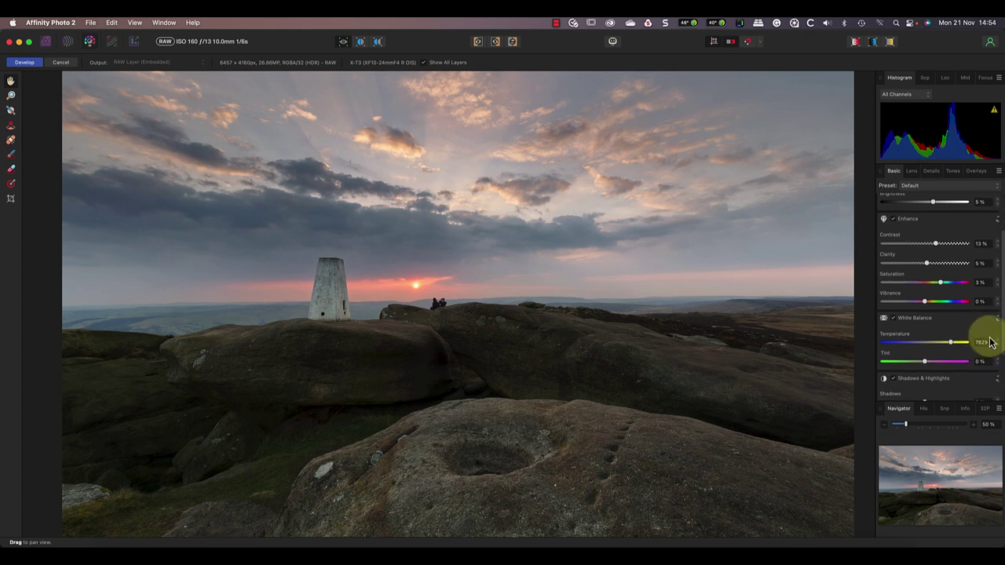
left_click(24, 62)
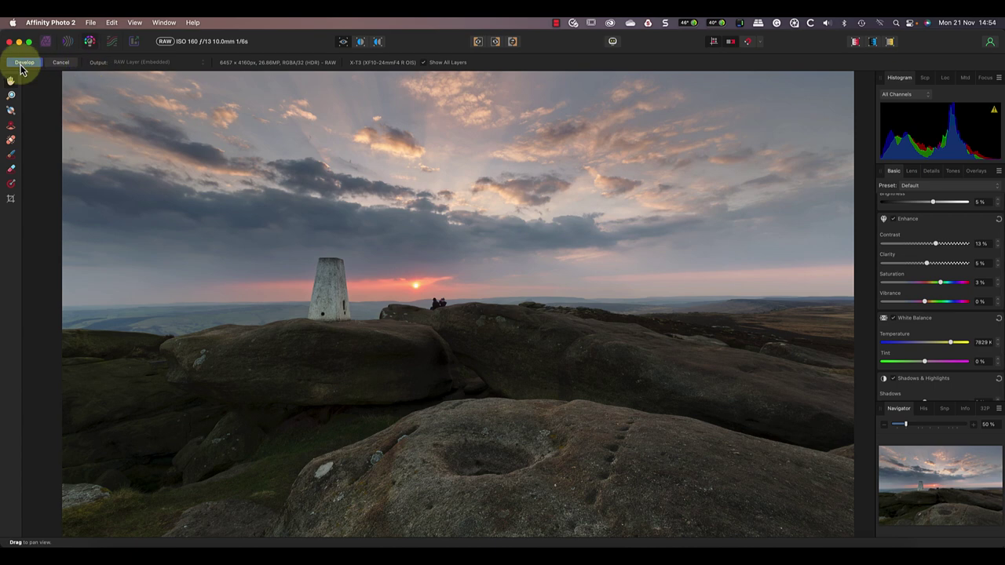